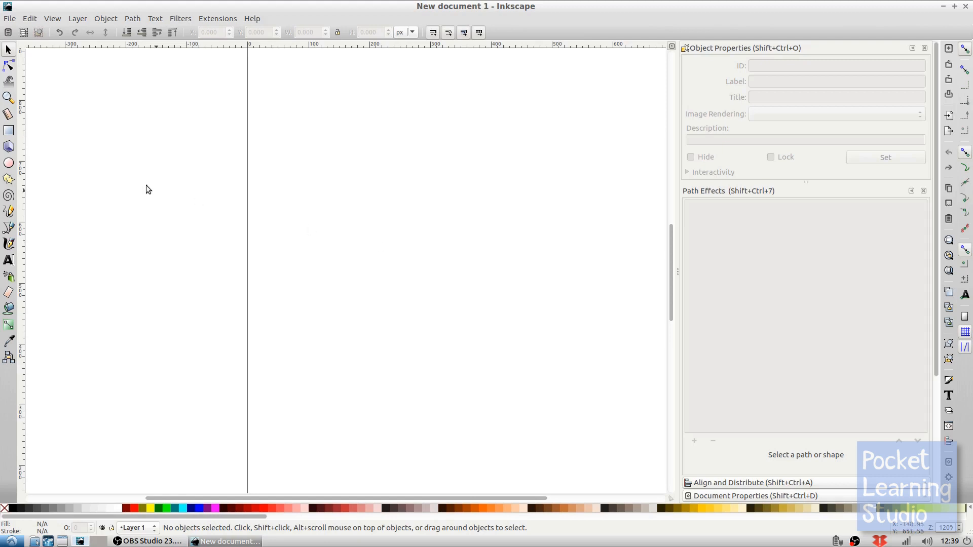
Draw a wide rectangle across the page centre and drag its corner handle for strongly rounded corners.
{"action": "left_click", "coordinate": [8, 132]}
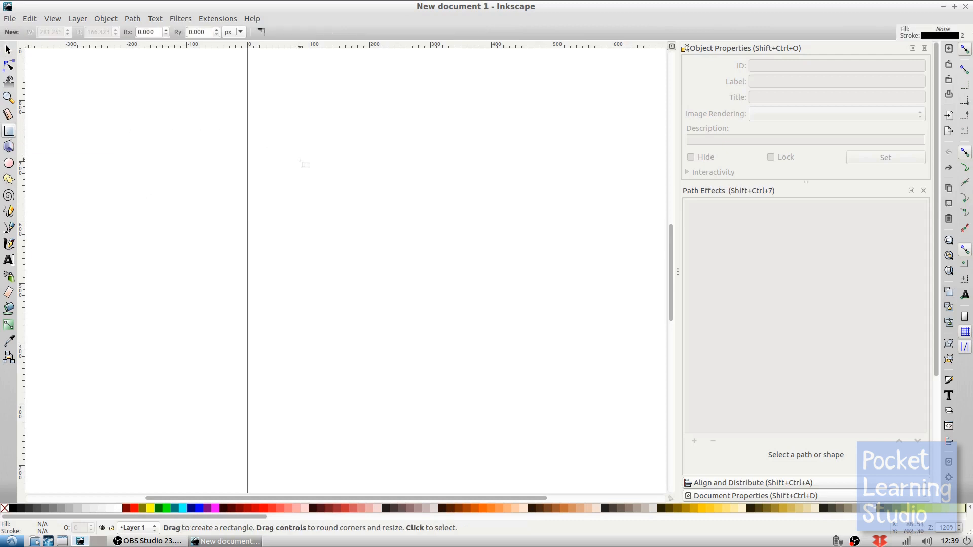
{"action": "mouse_move", "coordinate": [301, 161]}
{"action": "left_mouse_down"}
{"action": "mouse_move", "coordinate": [376, 217]}
{"action": "mouse_move", "coordinate": [525, 261]}
{"action": "mouse_move", "coordinate": [584, 311]}
{"action": "left_mouse_up"}
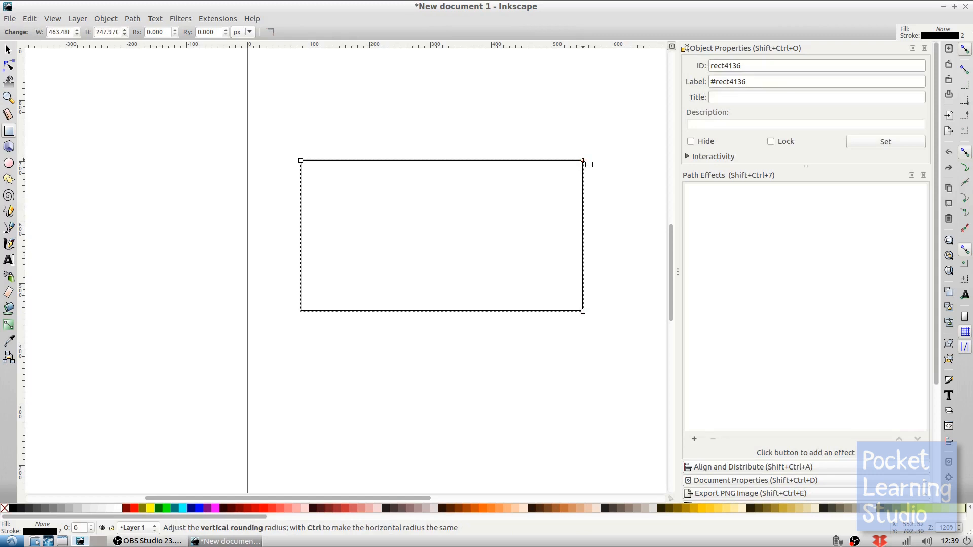
{"action": "left_click_drag", "start_coordinate": [584, 161], "coordinate": [583, 201]}
{"action": "left_click_drag", "start_coordinate": [583, 201], "coordinate": [583, 207]}
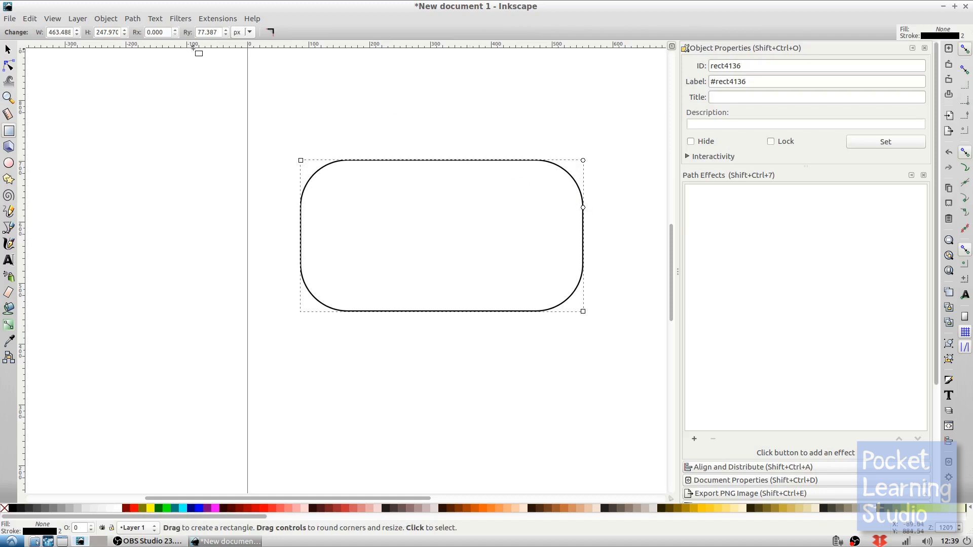
{"action": "left_click", "coordinate": [132, 20]}
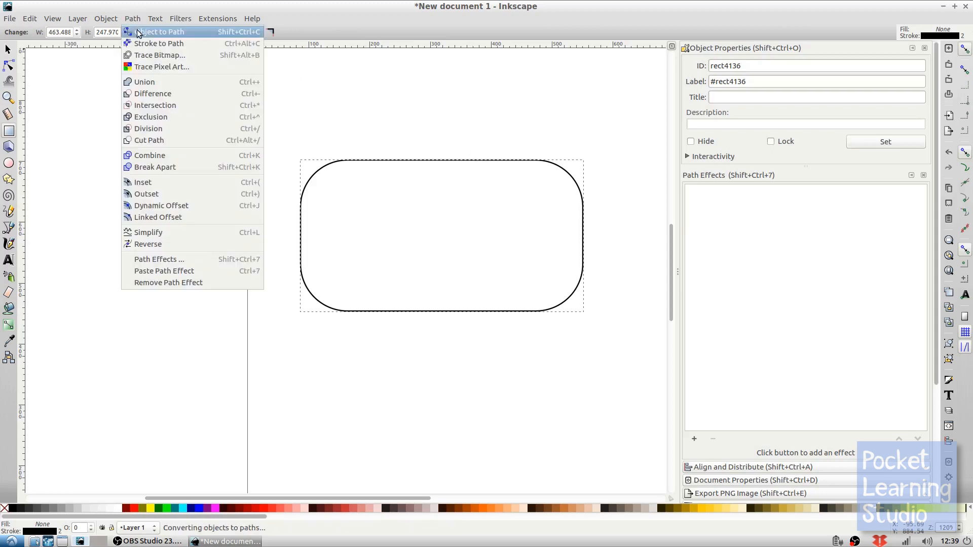
Convert the rounded rectangle to a path and rubber-band select its bottom-edge nodes in the Node tool.
{"action": "left_click", "coordinate": [138, 34]}
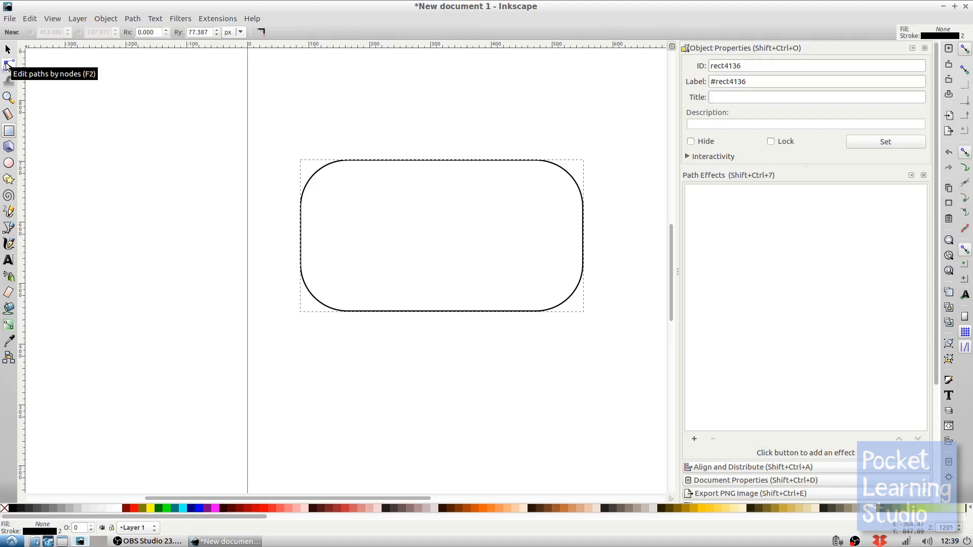
{"action": "left_click", "coordinate": [8, 66]}
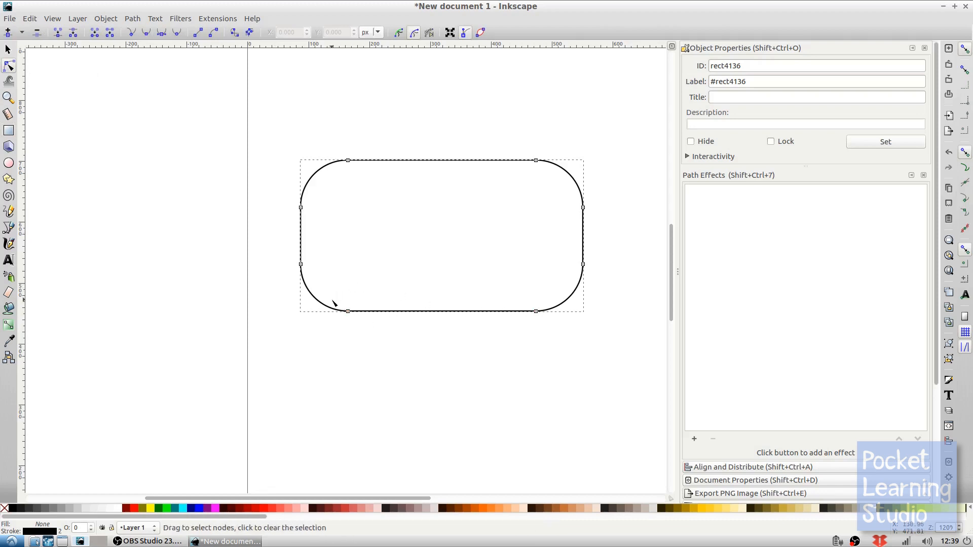
{"action": "left_click_drag", "start_coordinate": [333, 289], "coordinate": [441, 323]}
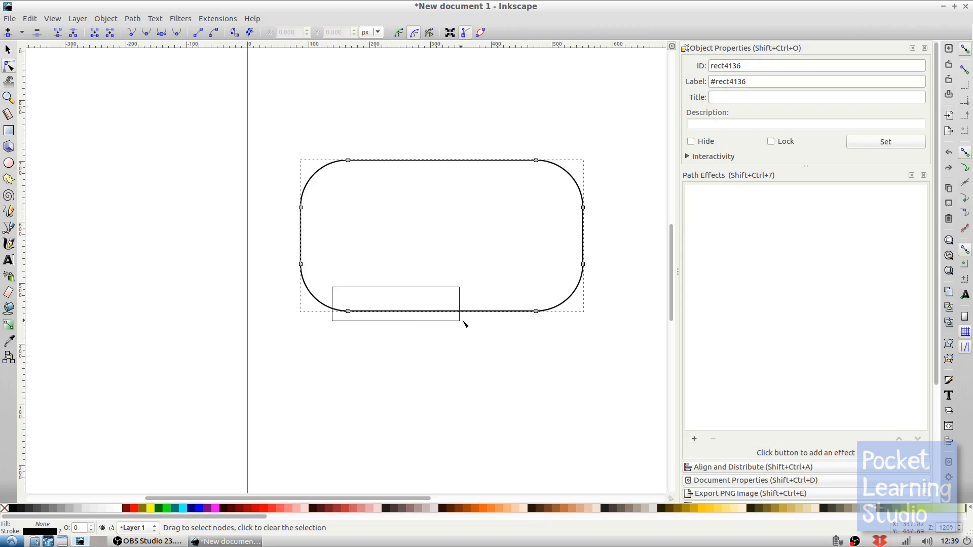
{"action": "left_click_drag", "start_coordinate": [440, 323], "coordinate": [545, 332]}
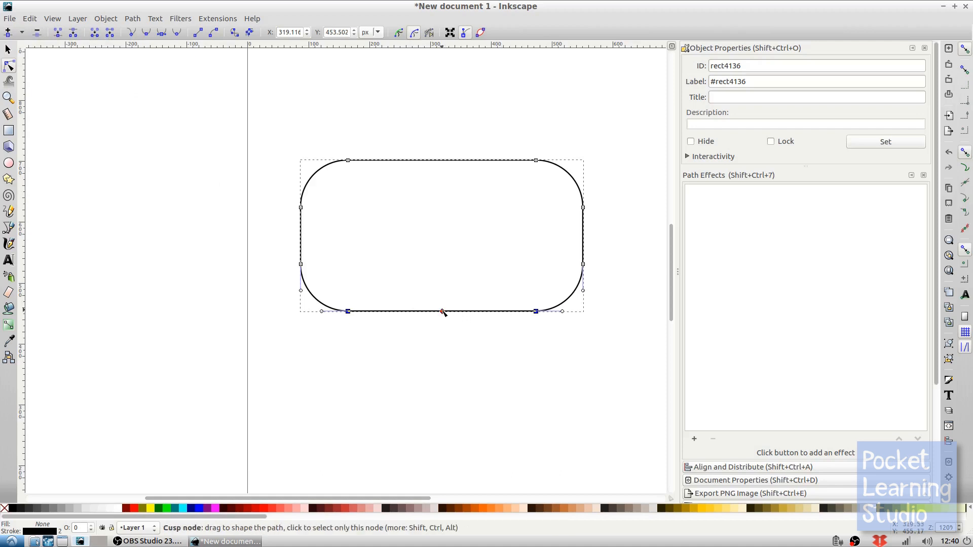
Try sliding a single bottom node into a peak, then undo the move.
{"action": "left_click", "coordinate": [443, 311]}
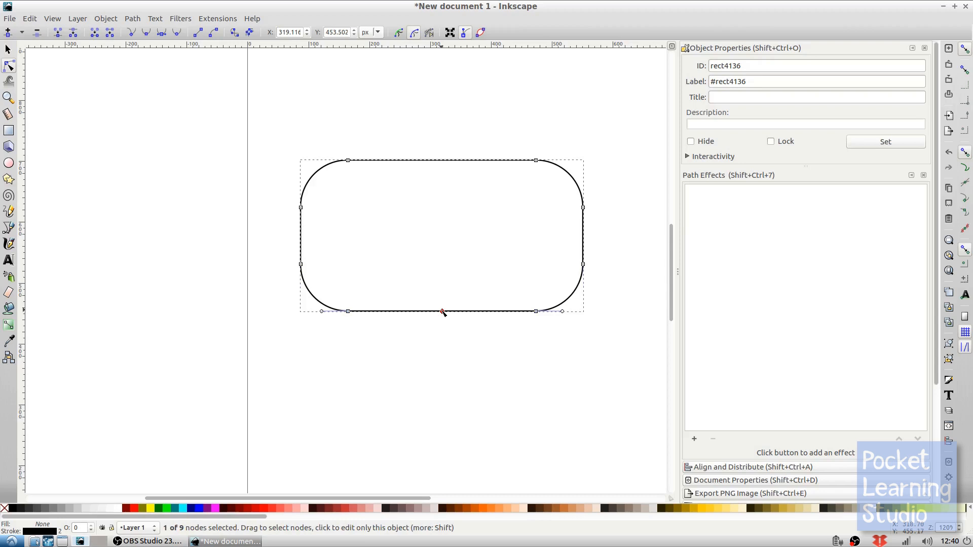
{"action": "left_click_drag", "start_coordinate": [443, 311], "coordinate": [503, 313]}
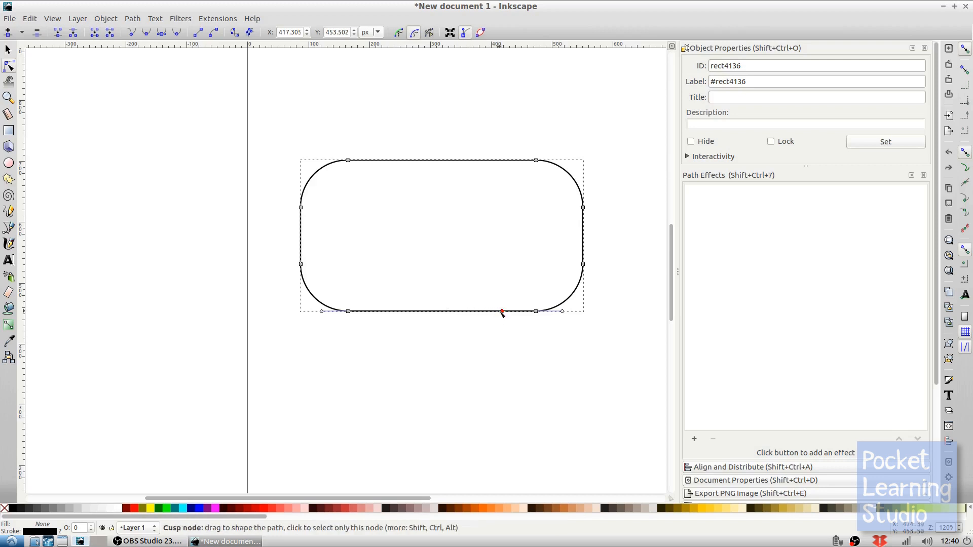
{"action": "mouse_move", "coordinate": [502, 312]}
{"action": "left_mouse_down"}
{"action": "mouse_move", "coordinate": [466, 308]}
{"action": "mouse_move", "coordinate": [491, 303]}
{"action": "left_mouse_up"}
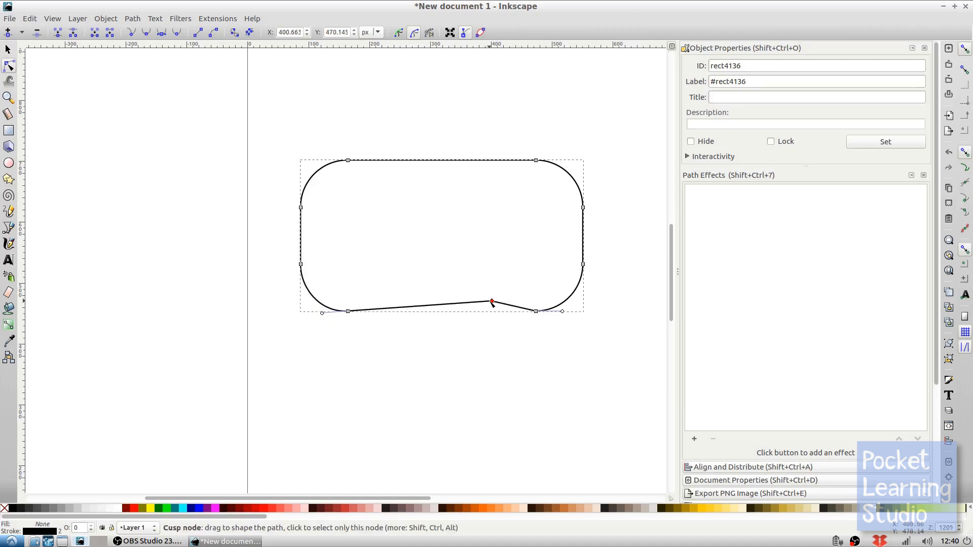
{"action": "key", "text": "ctrl+z"}
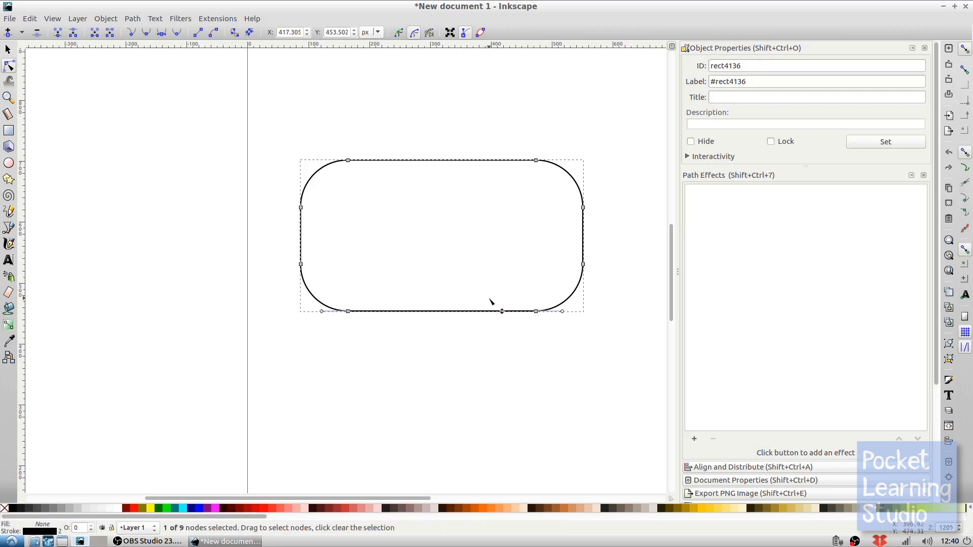
Insert a node between the two bottom-right nodes and pull it down-right into a pointed tail.
{"action": "left_click_drag", "start_coordinate": [489, 299], "coordinate": [542, 330], "text": "shift"}
{"action": "left_click", "coordinate": [8, 32]}
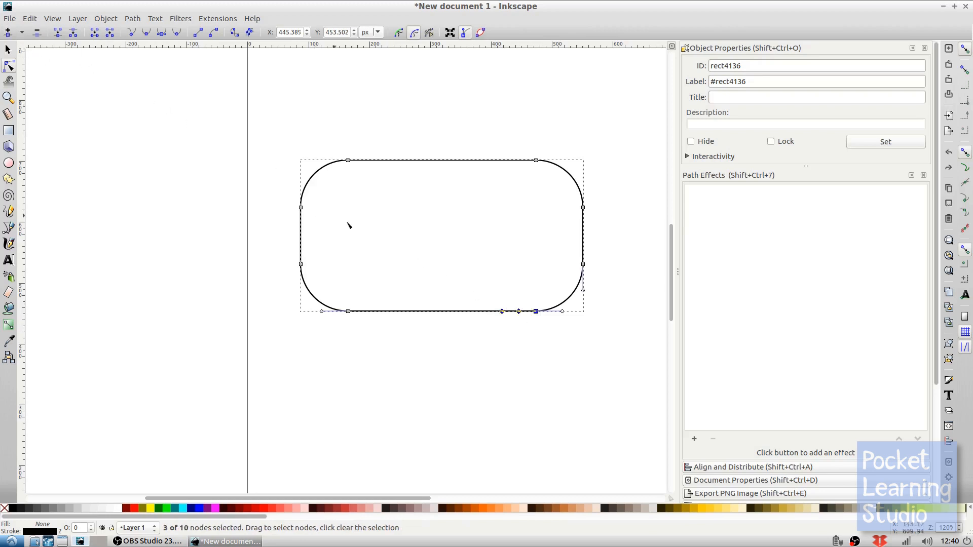
{"action": "left_click", "coordinate": [519, 312]}
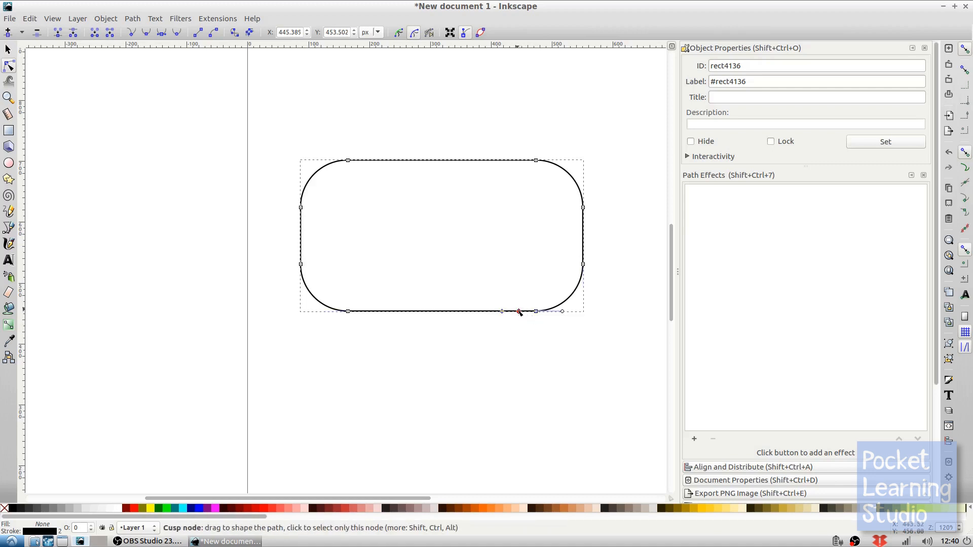
{"action": "left_click_drag", "start_coordinate": [519, 311], "coordinate": [569, 380]}
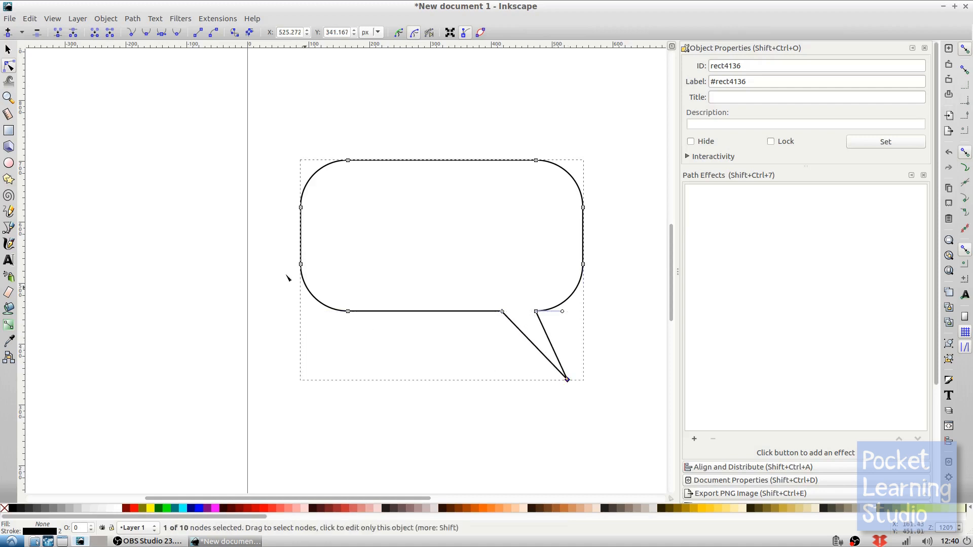
{"action": "left_click", "coordinate": [8, 51]}
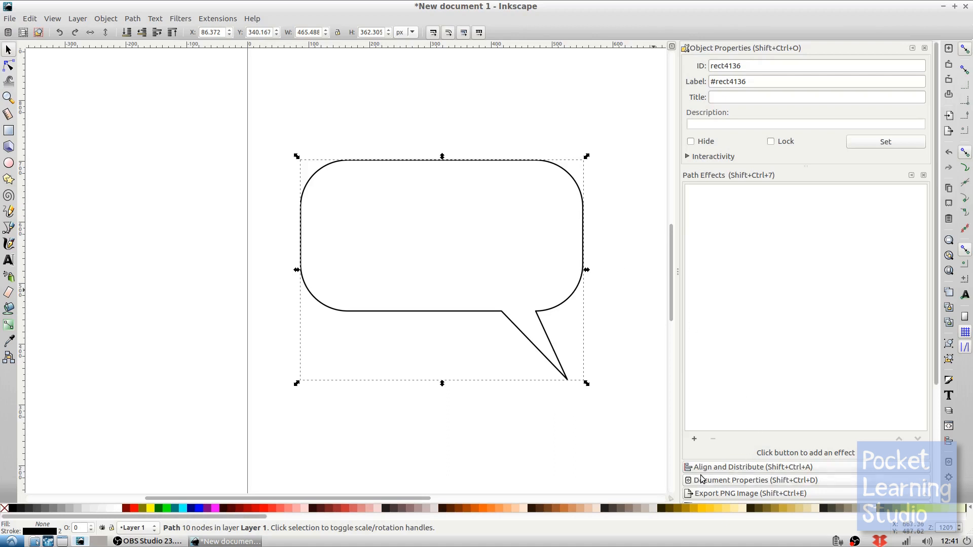
Resize the page to fit the speech bubble via Document Properties (Shift+Ctrl+R).
{"action": "left_click", "coordinate": [723, 479]}
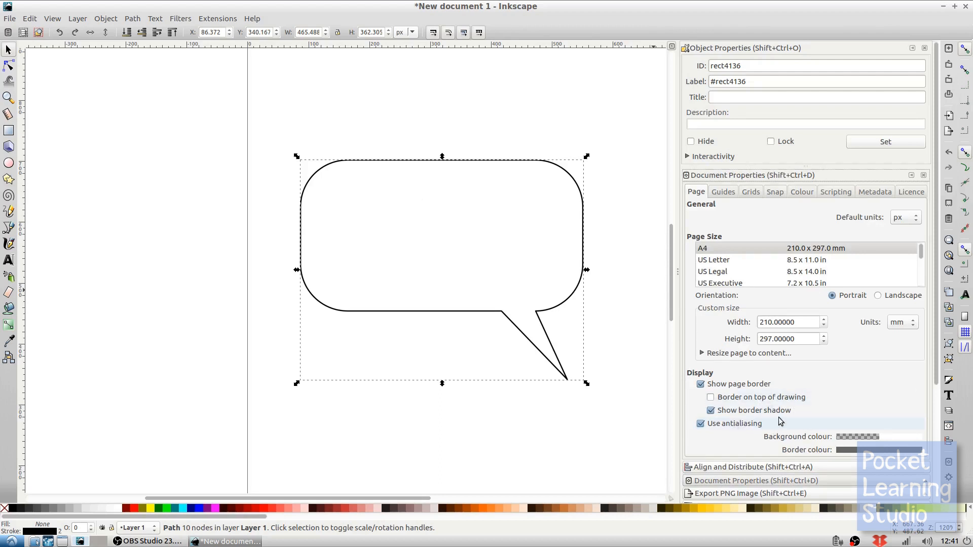
{"action": "left_click", "coordinate": [772, 353]}
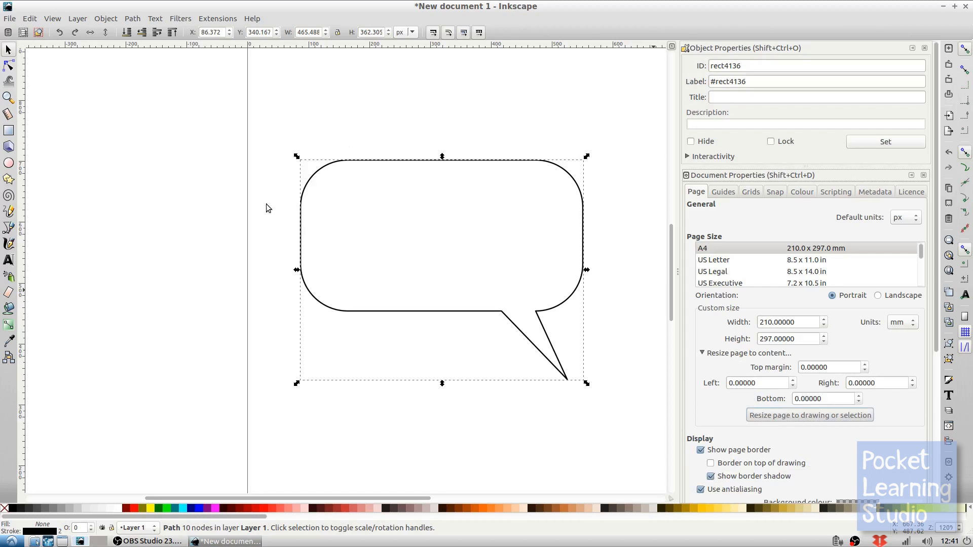
{"action": "key", "text": "shift+ctrl+r"}
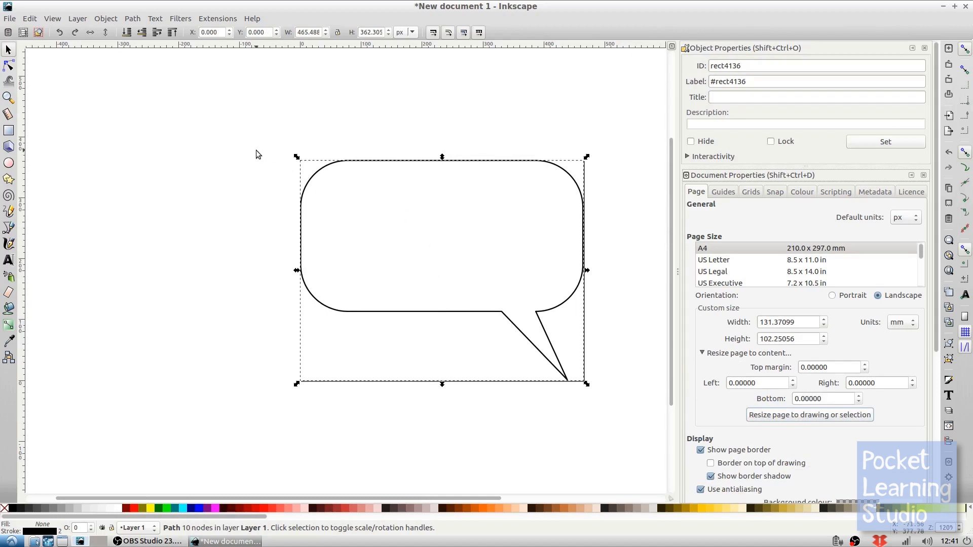
{"action": "left_click", "coordinate": [8, 20]}
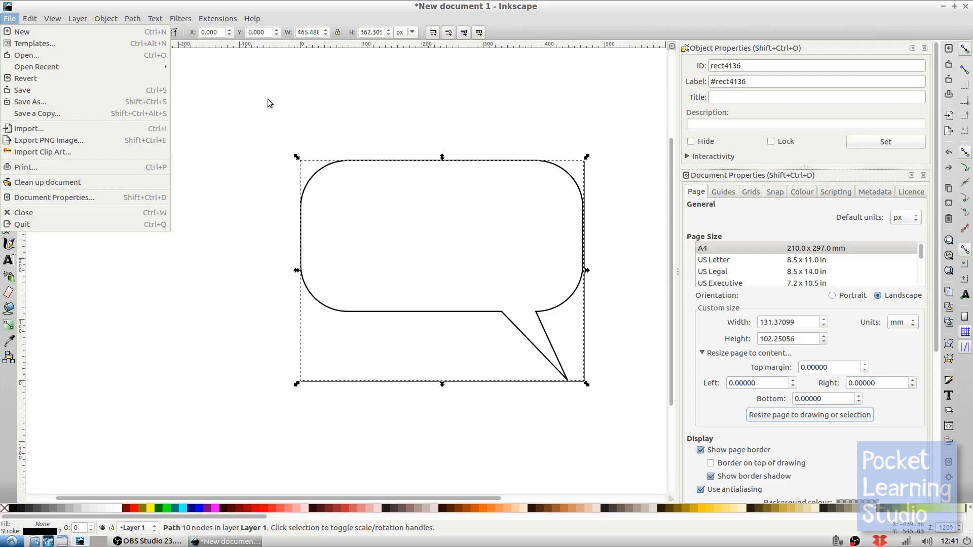
Move the speech bubble up-left, fill it white, then remove the fill again.
{"action": "left_click", "coordinate": [321, 173]}
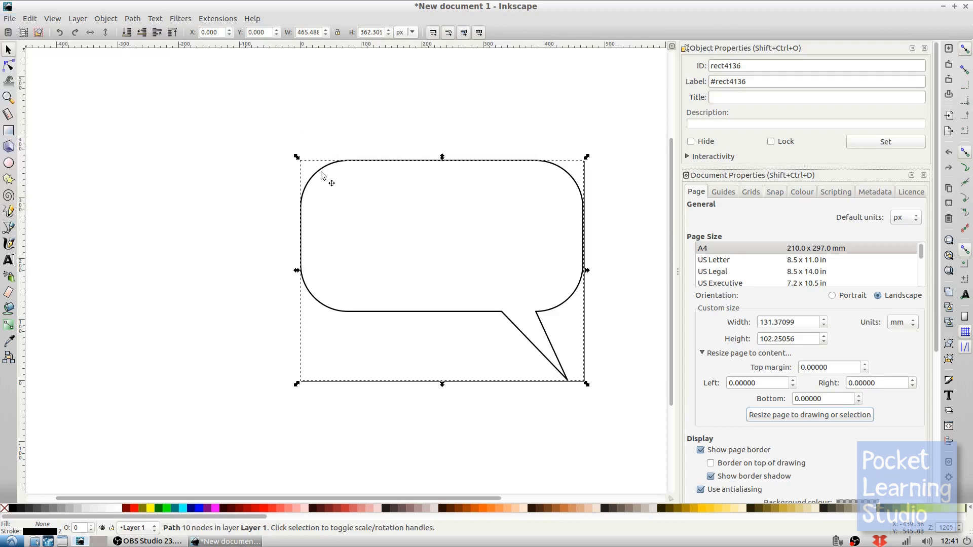
{"action": "left_click_drag", "start_coordinate": [321, 174], "coordinate": [283, 147]}
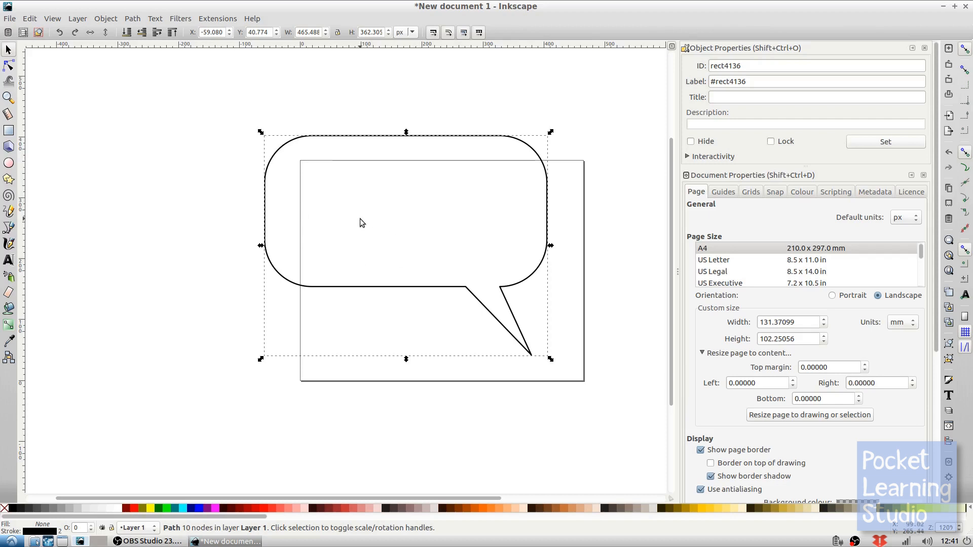
{"action": "left_click", "coordinate": [118, 515]}
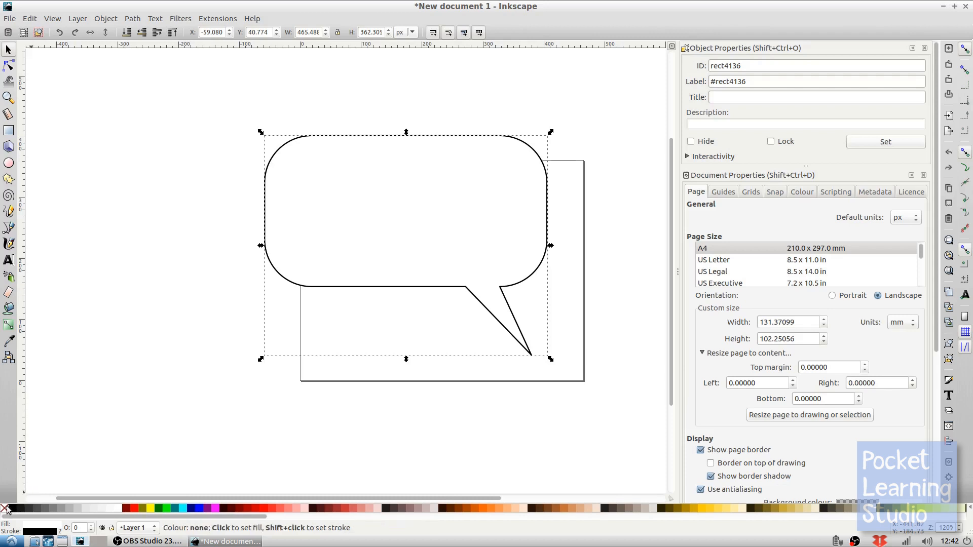
{"action": "left_click", "coordinate": [6, 510]}
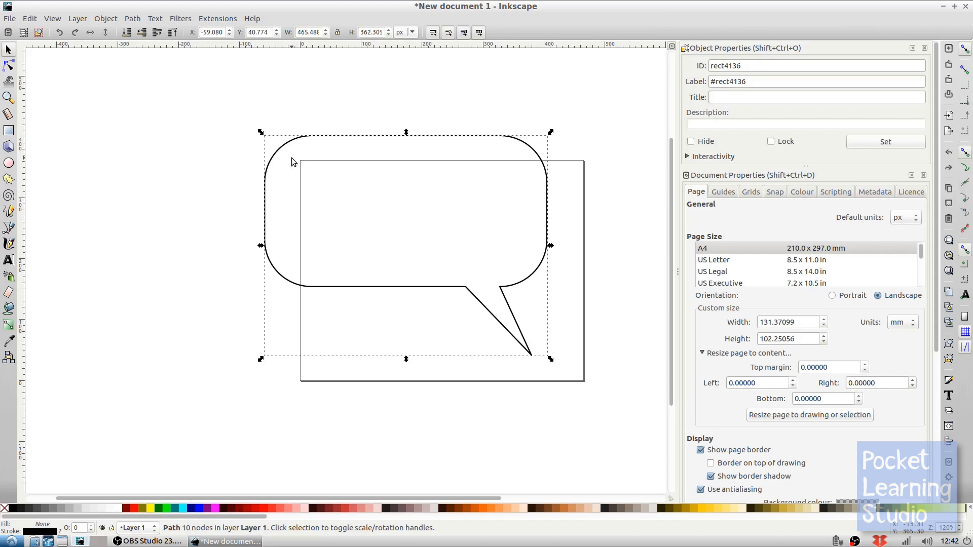
Delete the bubble and draw overlapping ellipses forming a cloud, plus small circles trailing down-right.
{"action": "key", "text": "Delete"}
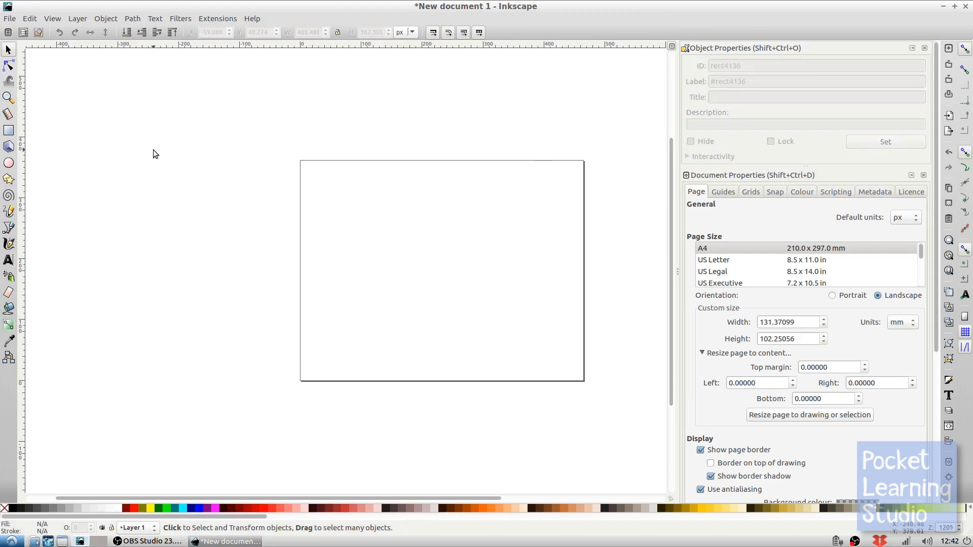
{"action": "left_click", "coordinate": [9, 163]}
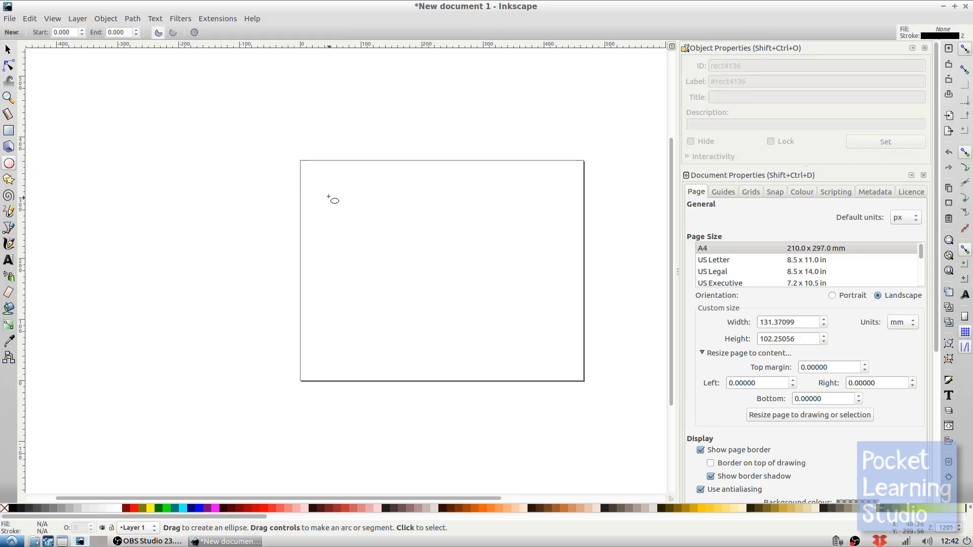
{"action": "left_click_drag", "start_coordinate": [327, 192], "coordinate": [376, 233]}
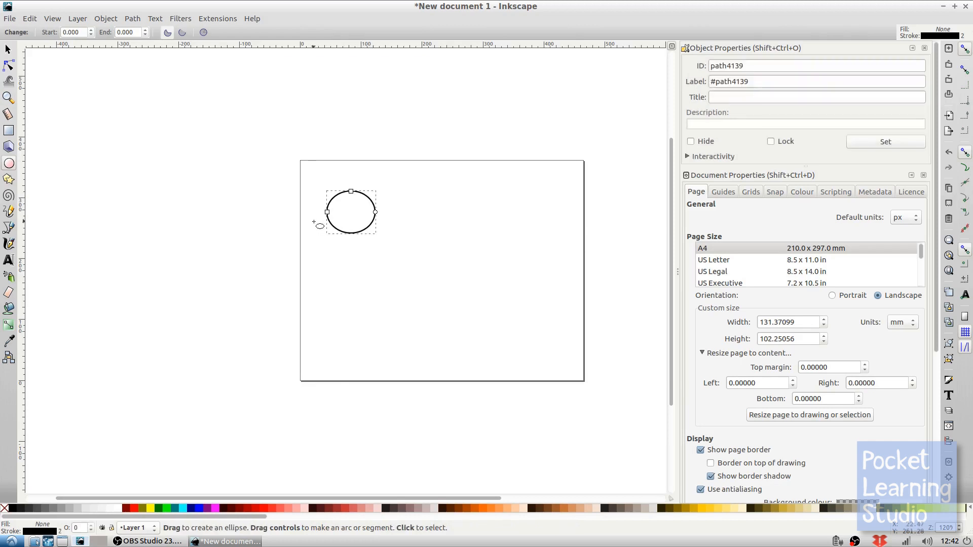
{"action": "mouse_move", "coordinate": [313, 222]}
{"action": "left_mouse_down"}
{"action": "mouse_move", "coordinate": [364, 257]}
{"action": "mouse_move", "coordinate": [347, 234]}
{"action": "left_mouse_up"}
{"action": "left_click_drag", "start_coordinate": [410, 199], "coordinate": [372, 243]}
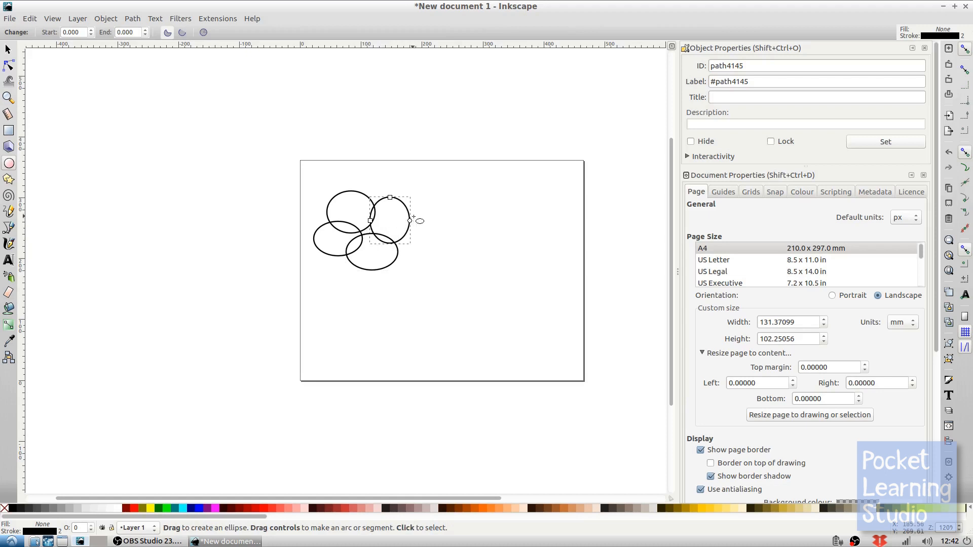
{"action": "left_click_drag", "start_coordinate": [424, 228], "coordinate": [328, 250]}
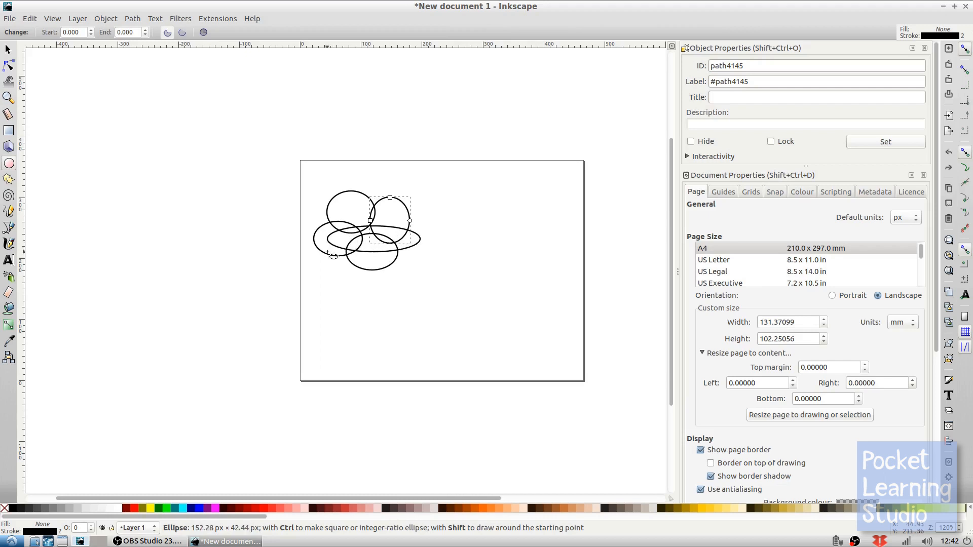
{"action": "left_click_drag", "start_coordinate": [328, 251], "coordinate": [327, 253]}
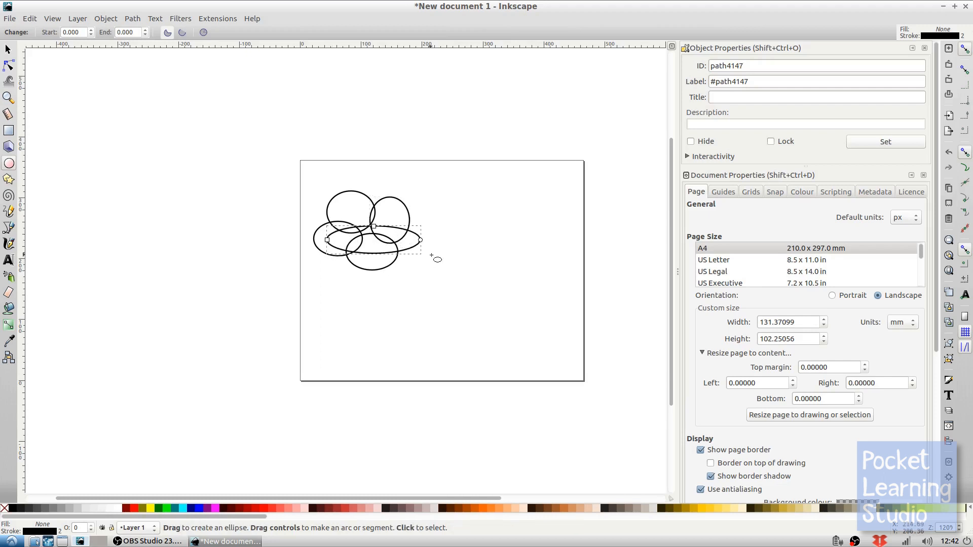
{"action": "mouse_move", "coordinate": [435, 259]}
{"action": "left_mouse_down"}
{"action": "mouse_move", "coordinate": [395, 259]}
{"action": "mouse_move", "coordinate": [413, 269]}
{"action": "mouse_move", "coordinate": [390, 260]}
{"action": "mouse_move", "coordinate": [381, 240]}
{"action": "left_mouse_up"}
{"action": "mouse_move", "coordinate": [412, 272]}
{"action": "left_mouse_down"}
{"action": "mouse_move", "coordinate": [391, 252]}
{"action": "mouse_move", "coordinate": [453, 312]}
{"action": "left_mouse_up"}
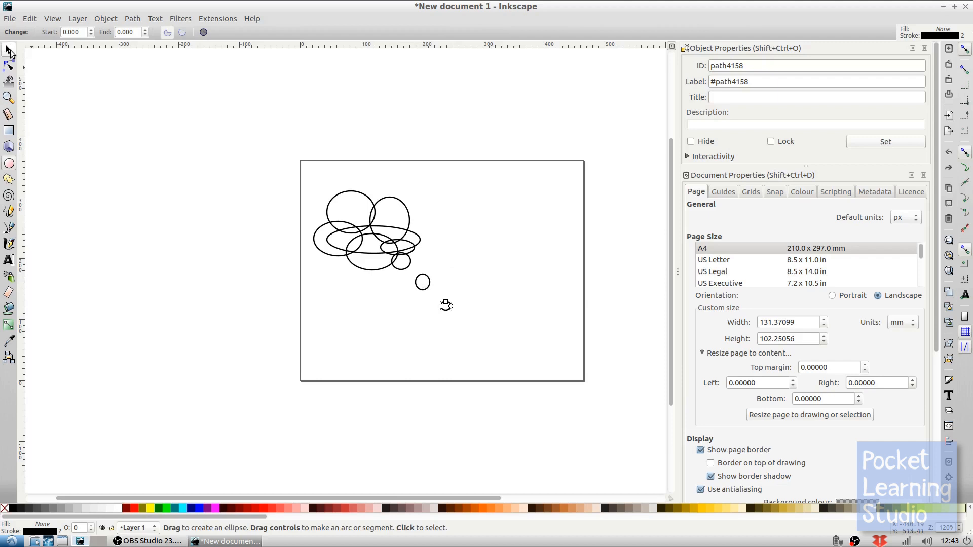
Nudge the small trailing circles closer beneath the ellipse cluster with the Selector.
{"action": "left_click", "coordinate": [10, 47]}
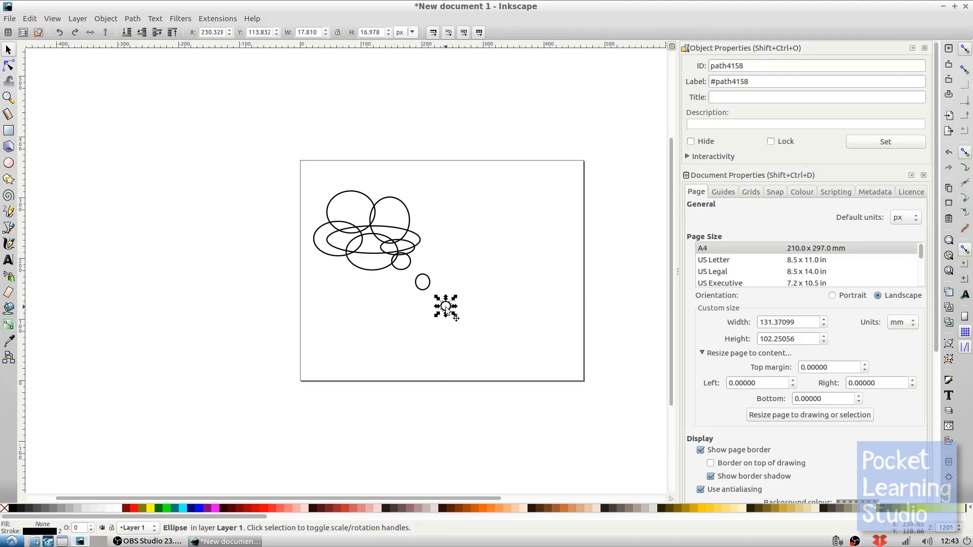
{"action": "left_click_drag", "start_coordinate": [446, 308], "coordinate": [437, 300]}
{"action": "left_click", "coordinate": [421, 282]}
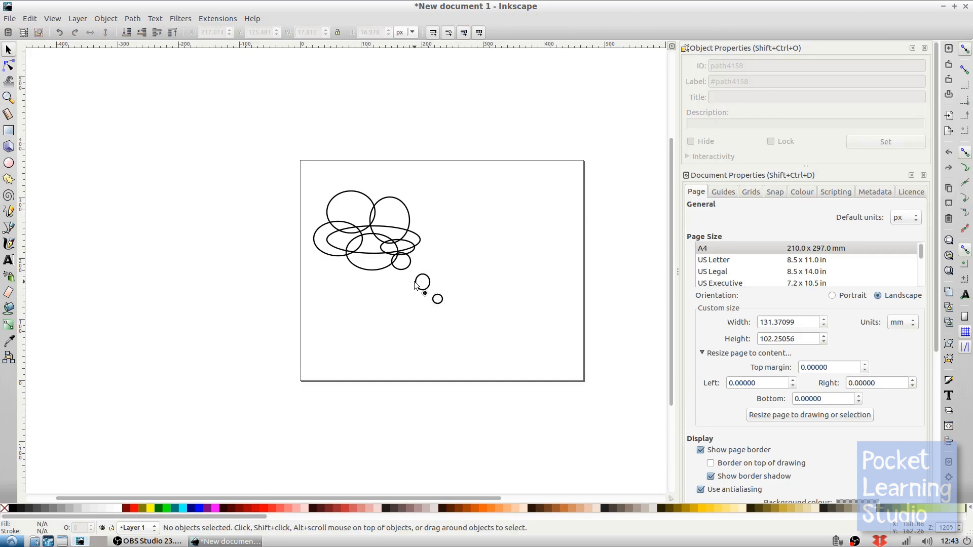
{"action": "left_click_drag", "start_coordinate": [414, 283], "coordinate": [434, 295]}
{"action": "left_click", "coordinate": [440, 301]}
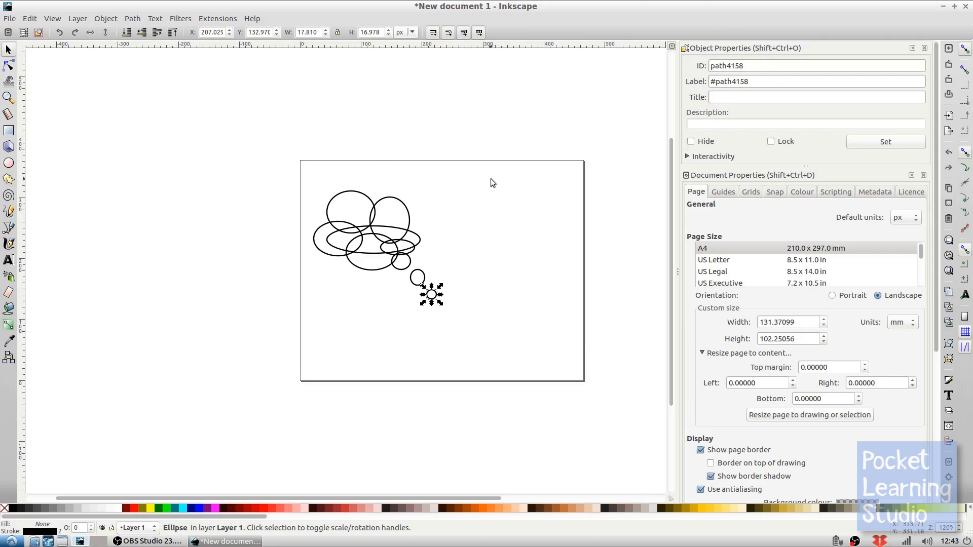
Union all the shapes into one cloud, move it, then undo both to restore separate shapes.
{"action": "mouse_move", "coordinate": [492, 179]}
{"action": "left_mouse_down"}
{"action": "mouse_move", "coordinate": [466, 331]}
{"action": "mouse_move", "coordinate": [301, 325]}
{"action": "left_mouse_up"}
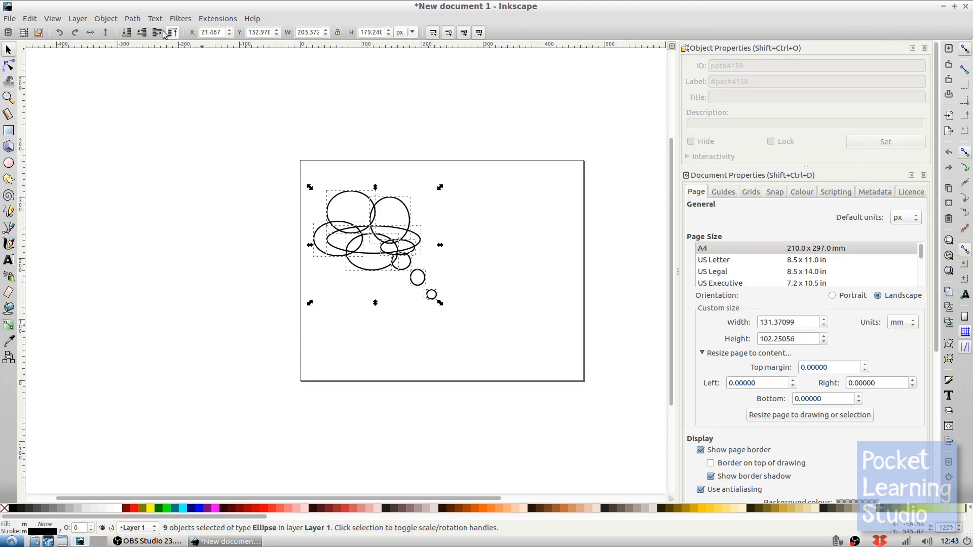
{"action": "left_click", "coordinate": [133, 18]}
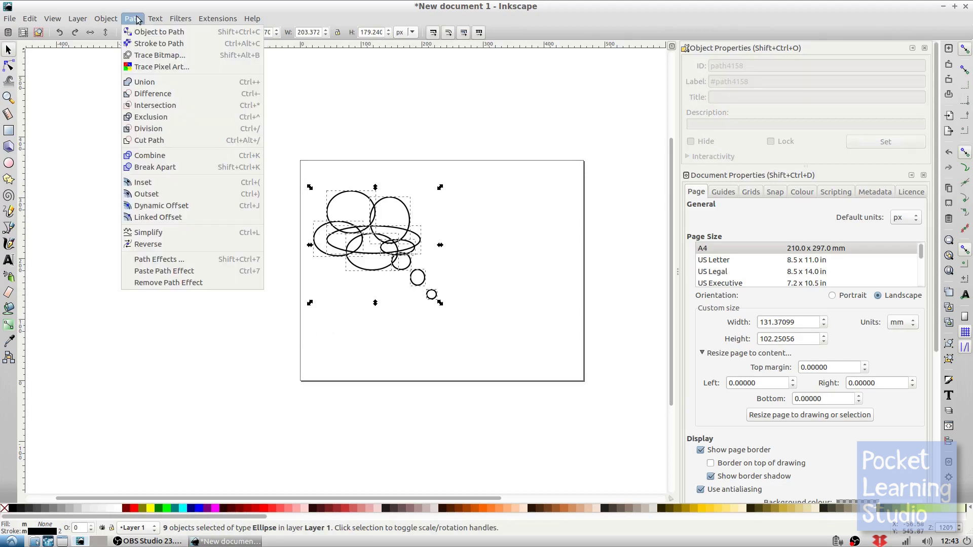
{"action": "left_click", "coordinate": [140, 84]}
{"action": "left_click", "coordinate": [518, 260]}
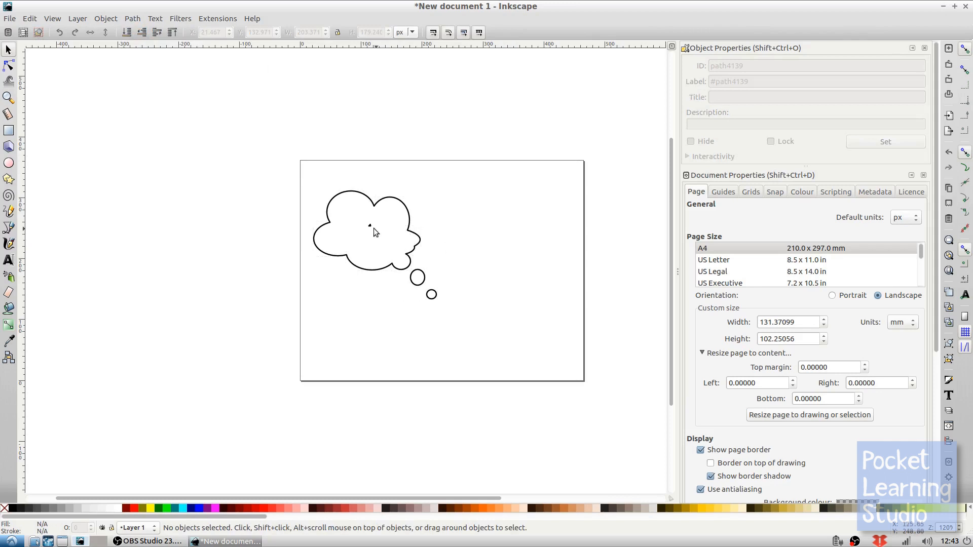
{"action": "left_click_drag", "start_coordinate": [369, 226], "coordinate": [416, 254]}
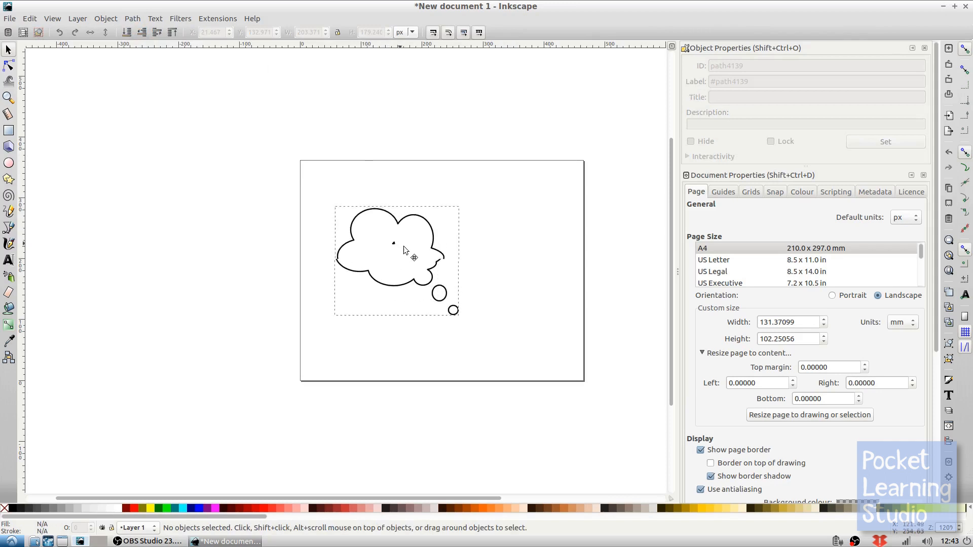
{"action": "left_click", "coordinate": [416, 258]}
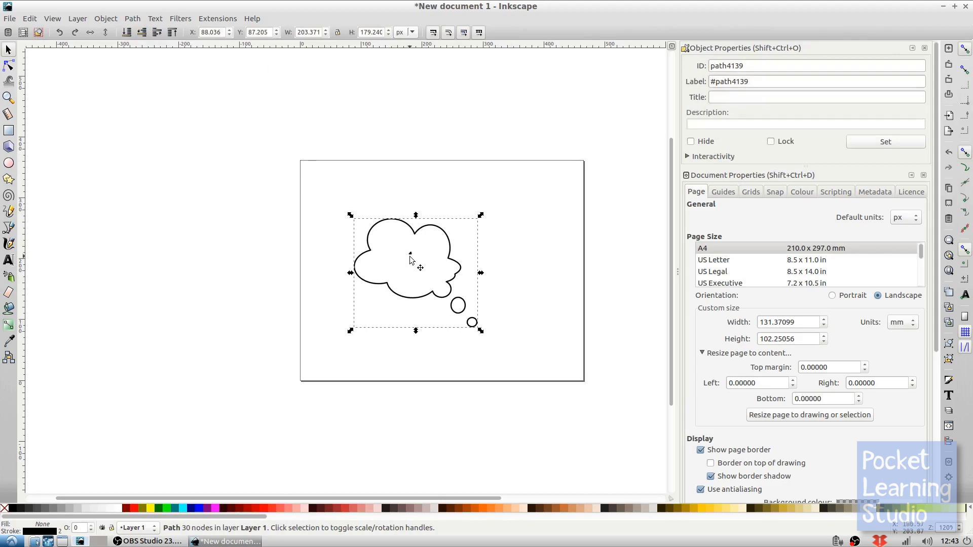
{"action": "key", "text": "ctrl+z"}
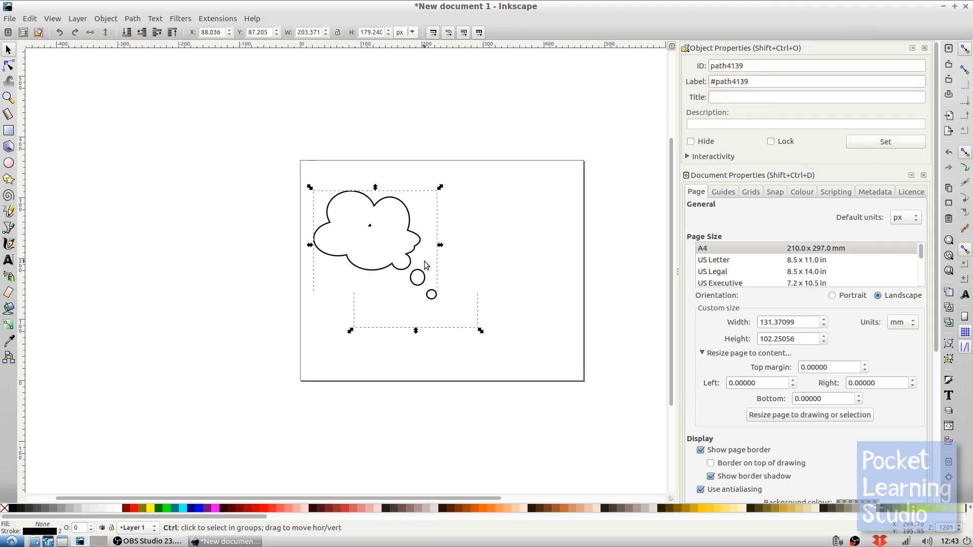
{"action": "key", "text": "ctrl+z"}
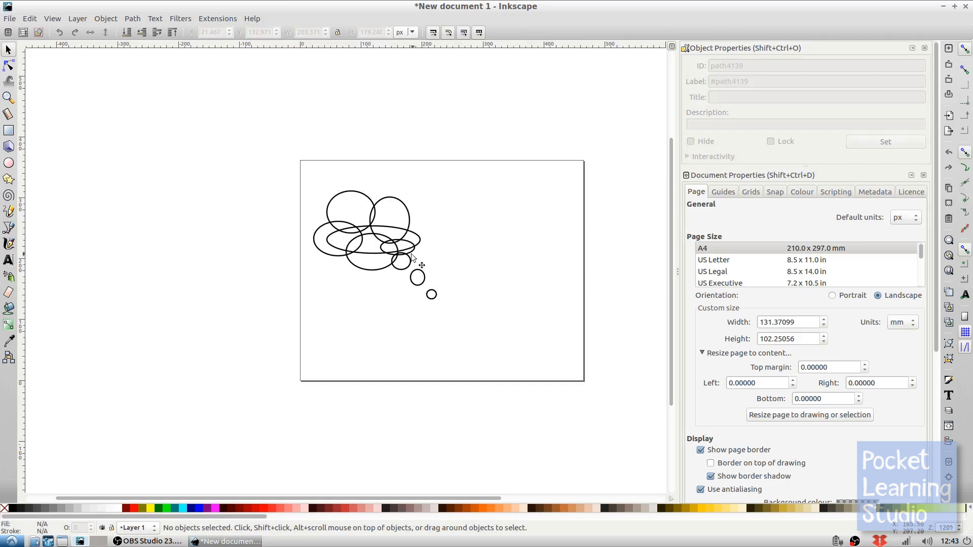
Make the flat ellipse taller, then union all ellipses into a single cloud outline.
{"action": "left_click", "coordinate": [374, 227]}
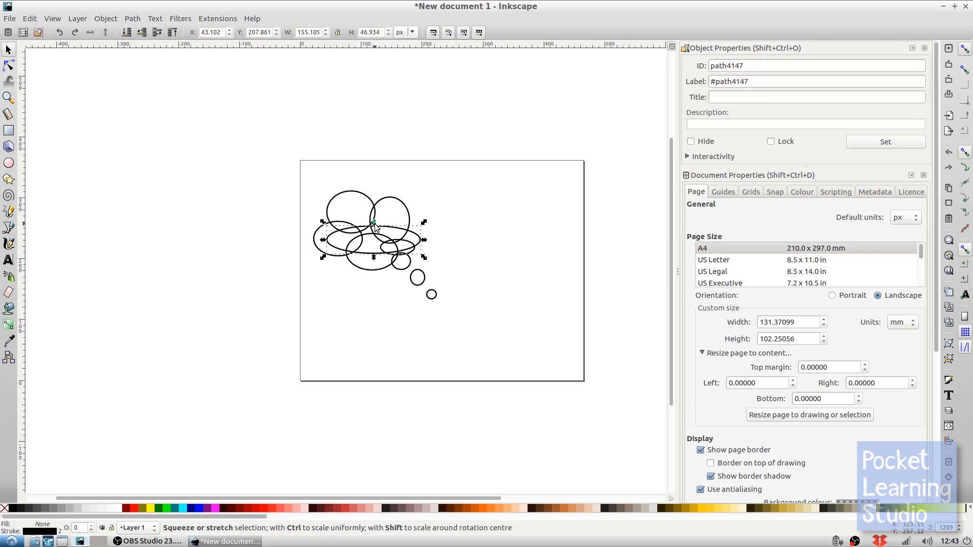
{"action": "left_click_drag", "start_coordinate": [374, 226], "coordinate": [375, 217]}
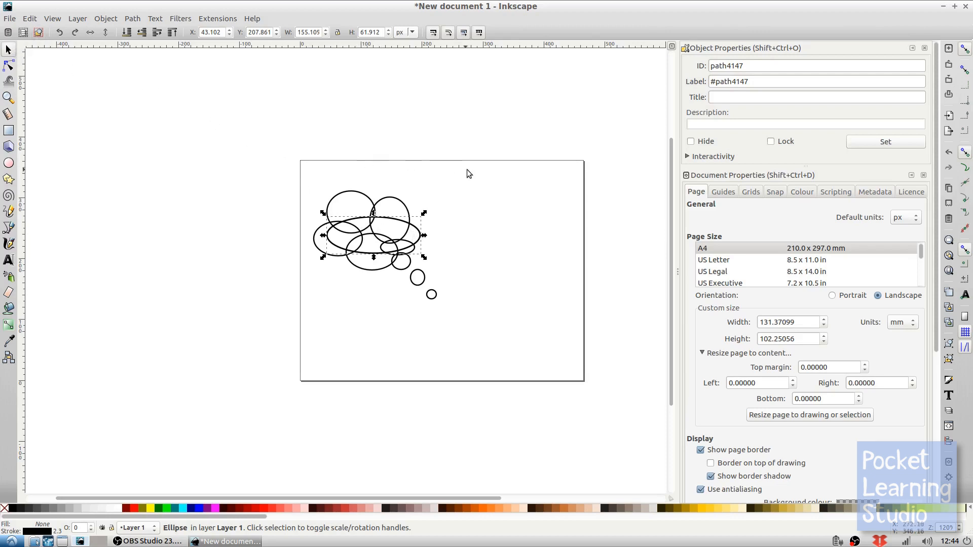
{"action": "left_click_drag", "start_coordinate": [489, 177], "coordinate": [311, 329]}
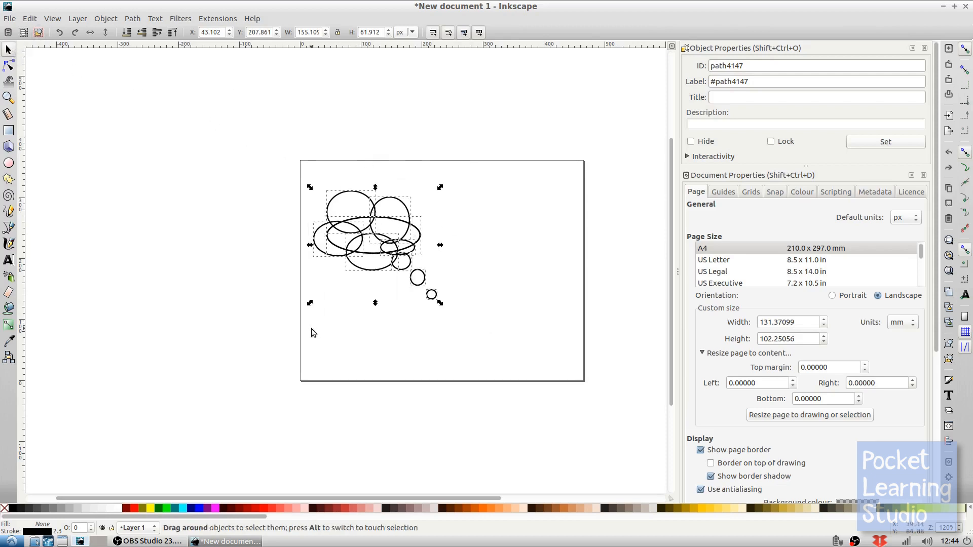
{"action": "left_click", "coordinate": [111, 21]}
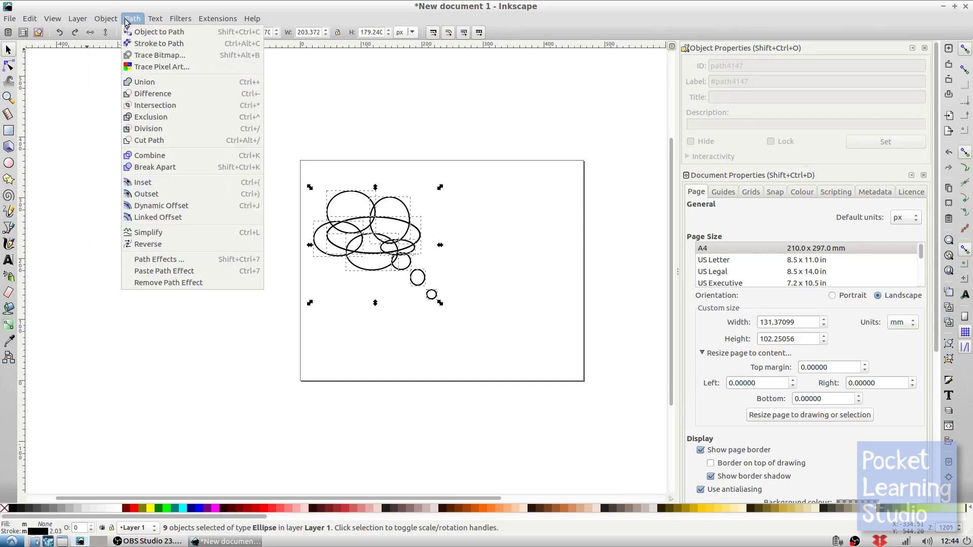
{"action": "left_click", "coordinate": [134, 83]}
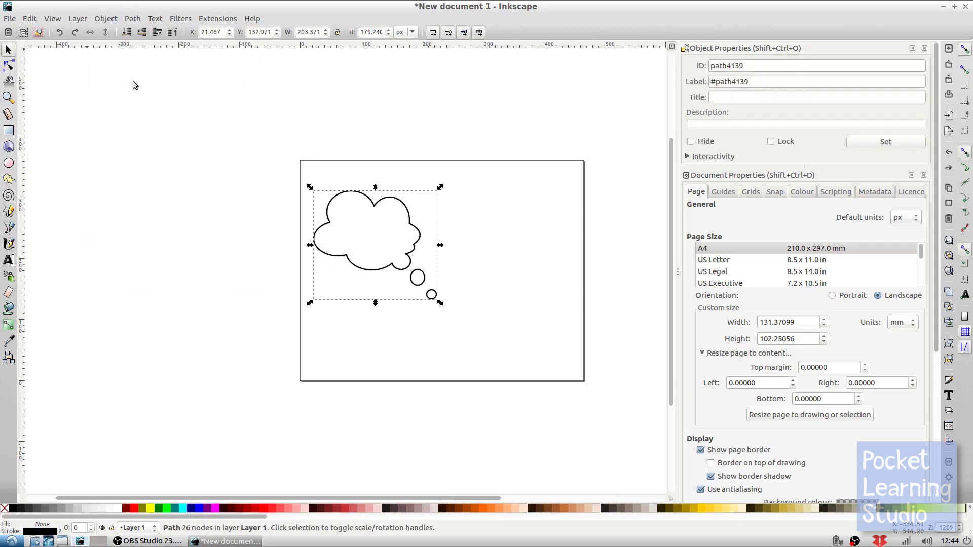
{"action": "left_click", "coordinate": [501, 232]}
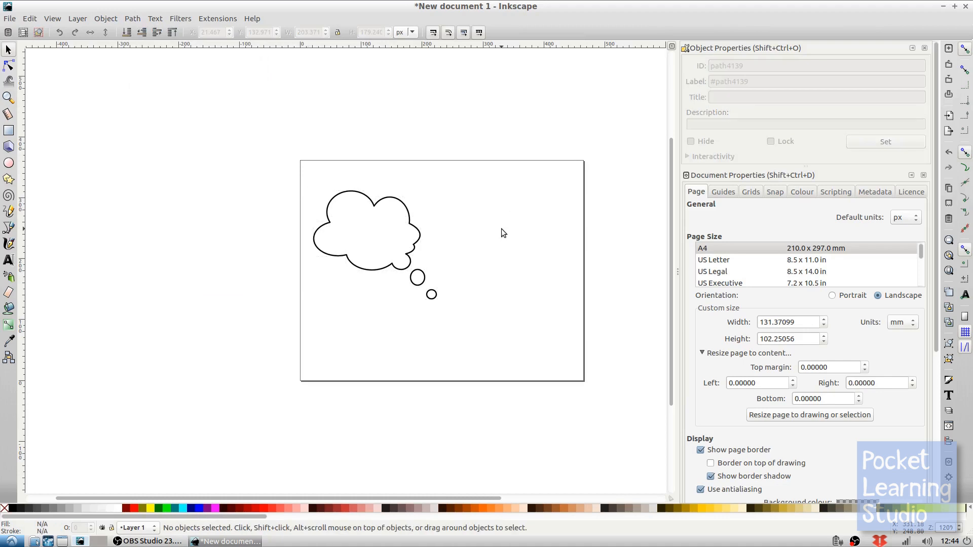
Delete the cloud and draw a square-cornered rectangle in the middle of the page.
{"action": "left_click", "coordinate": [391, 203]}
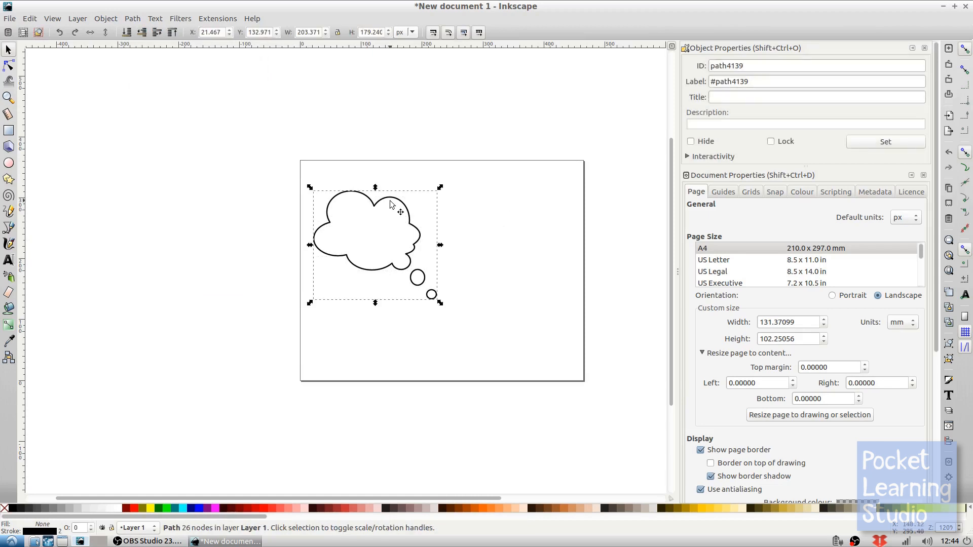
{"action": "key", "text": "Delete"}
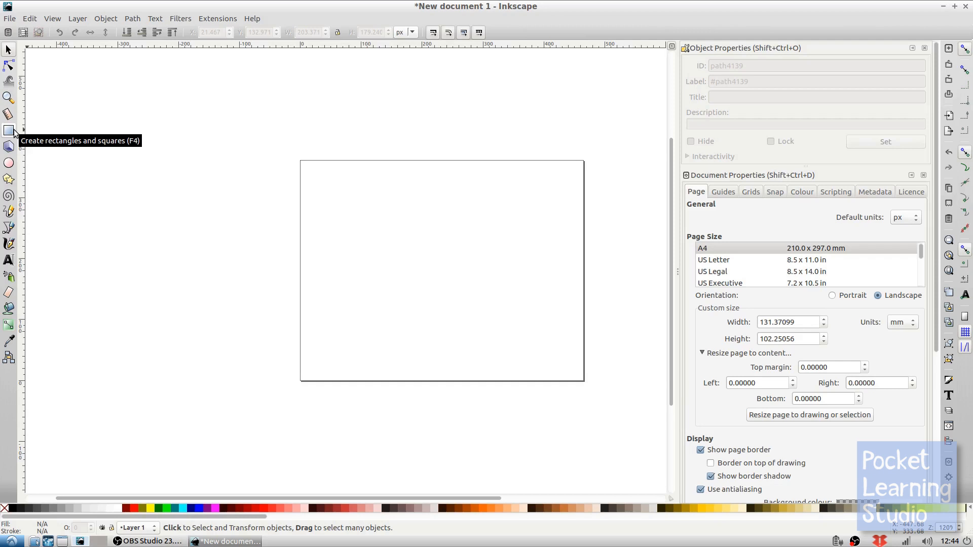
{"action": "left_click", "coordinate": [12, 132]}
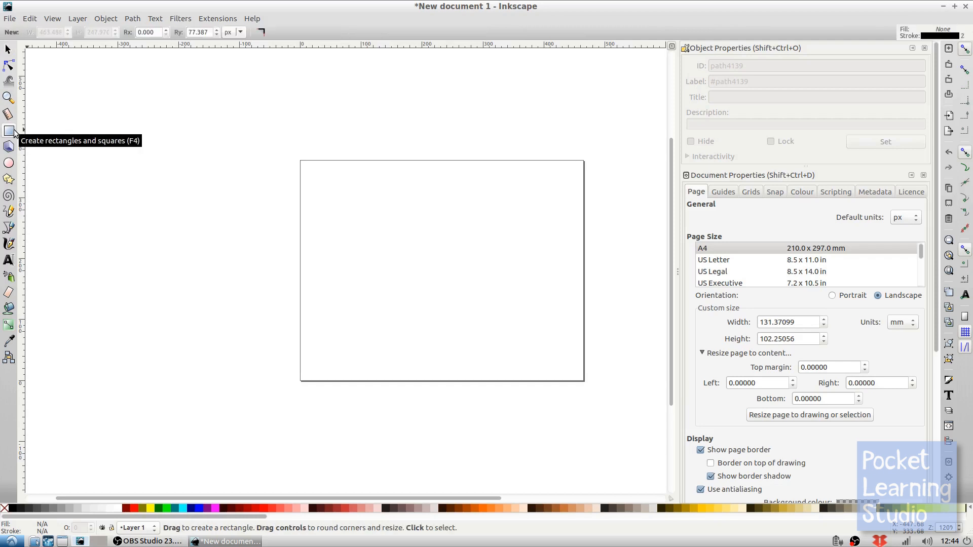
{"action": "left_click_drag", "start_coordinate": [361, 216], "coordinate": [550, 343]}
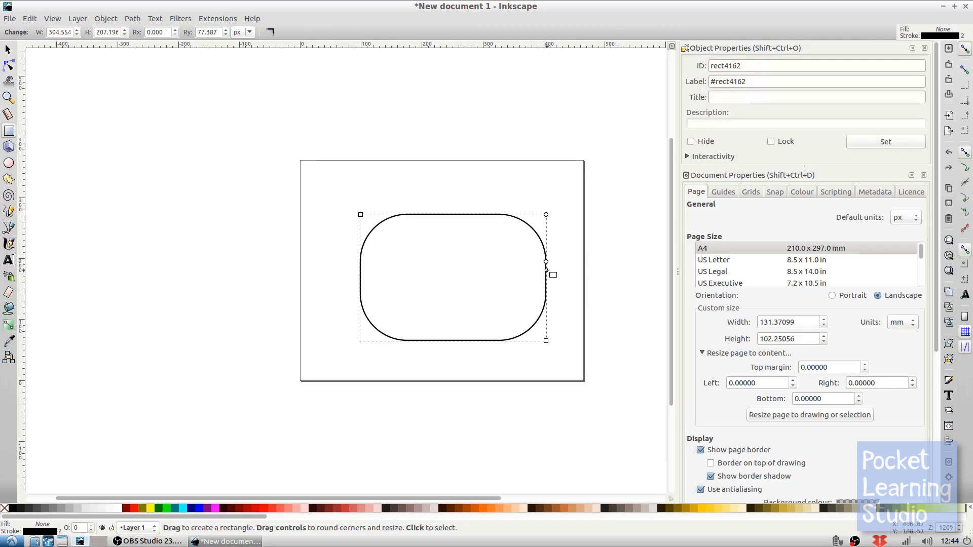
{"action": "left_click_drag", "start_coordinate": [546, 261], "coordinate": [560, 208]}
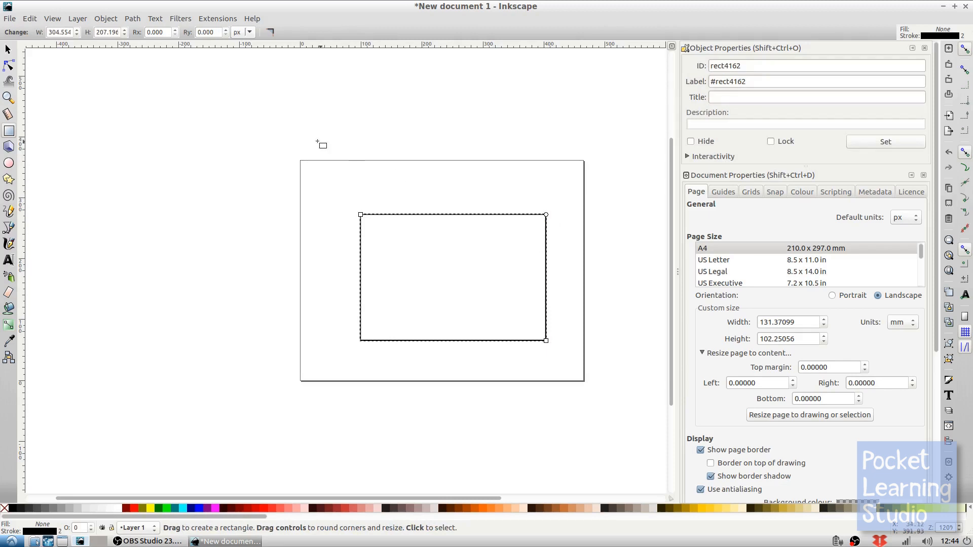
Convert the rectangle to a path and insert new nodes twice so every side carries evenly spaced nodes.
{"action": "left_click", "coordinate": [133, 18]}
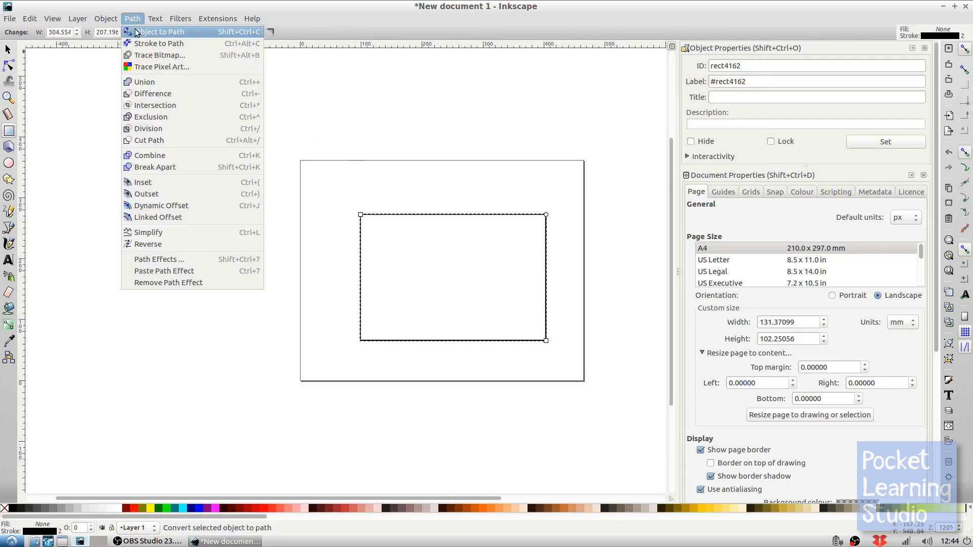
{"action": "left_click", "coordinate": [135, 32]}
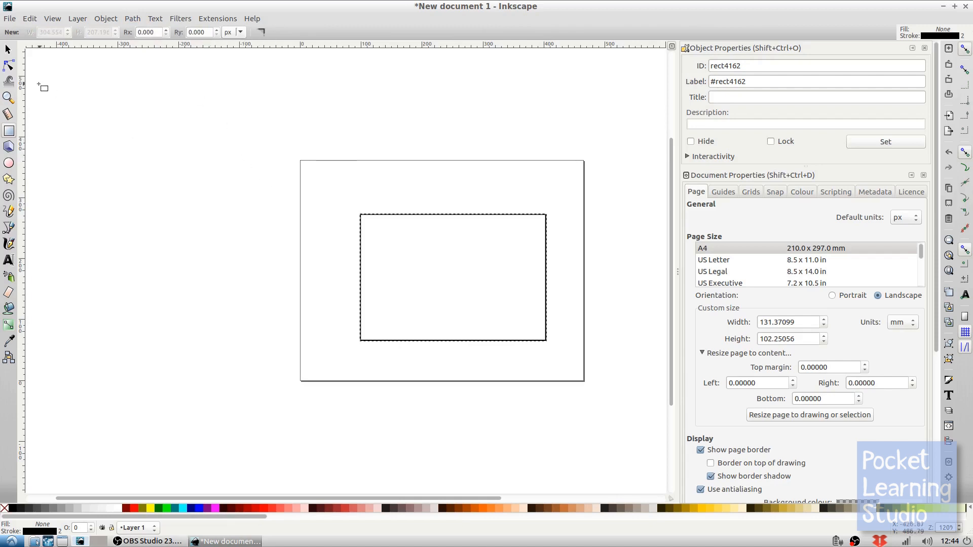
{"action": "left_click", "coordinate": [8, 65]}
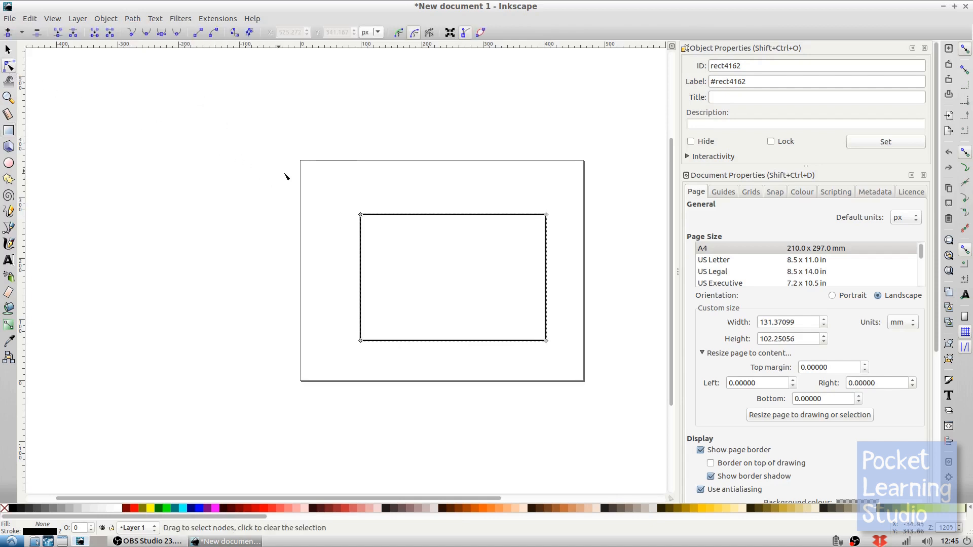
{"action": "left_click_drag", "start_coordinate": [335, 200], "coordinate": [569, 355]}
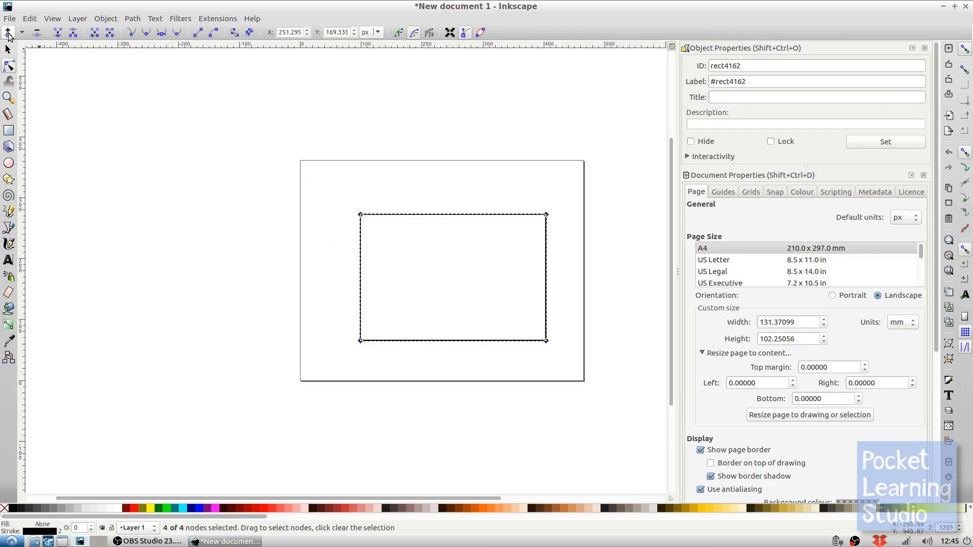
{"action": "left_click", "coordinate": [8, 33]}
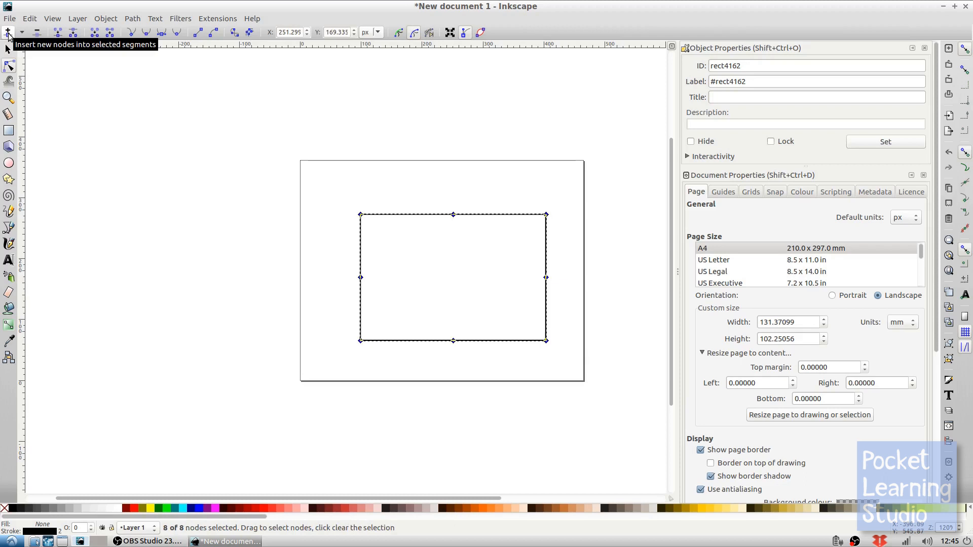
{"action": "left_click", "coordinate": [9, 33]}
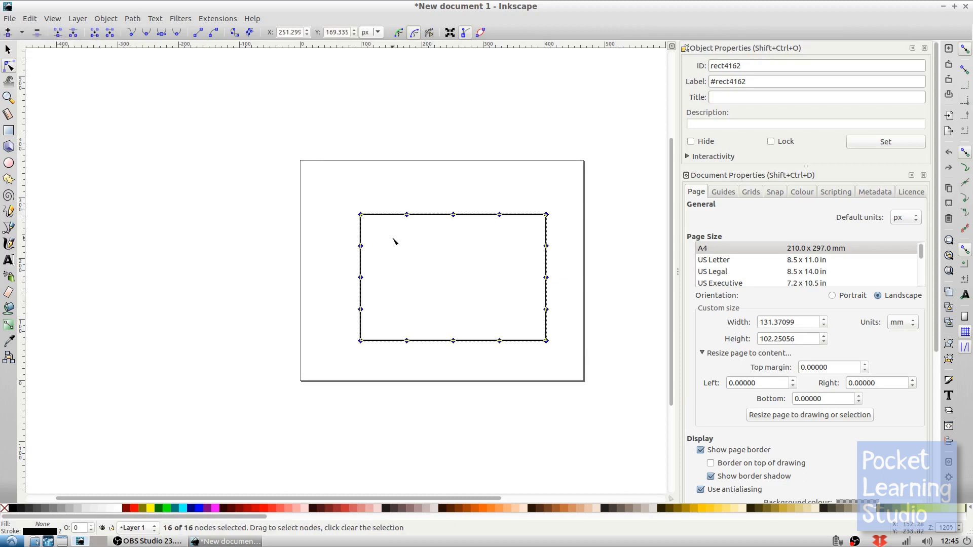
{"action": "left_click", "coordinate": [414, 238]}
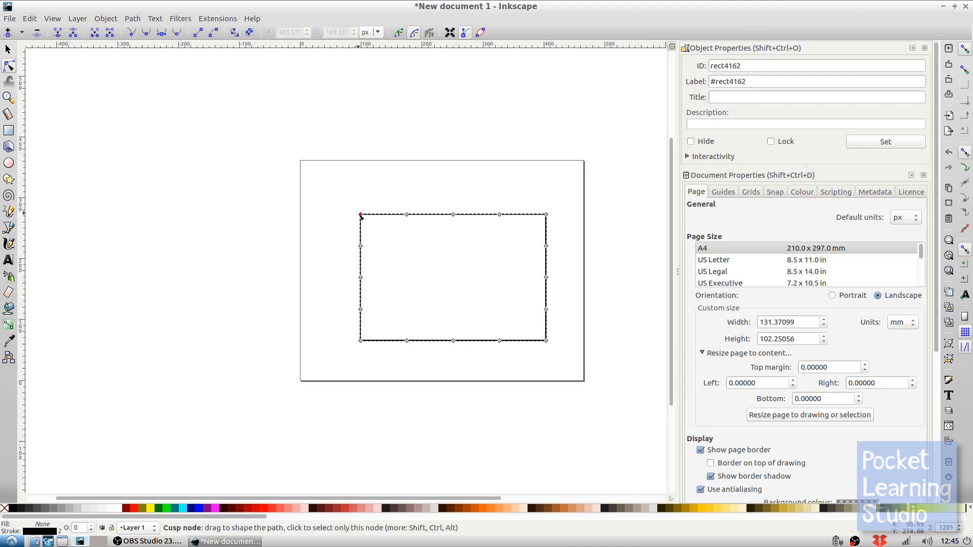
Pull the rectangle's four corner nodes outward into diagonal spikes.
{"action": "left_click_drag", "start_coordinate": [360, 214], "coordinate": [337, 193]}
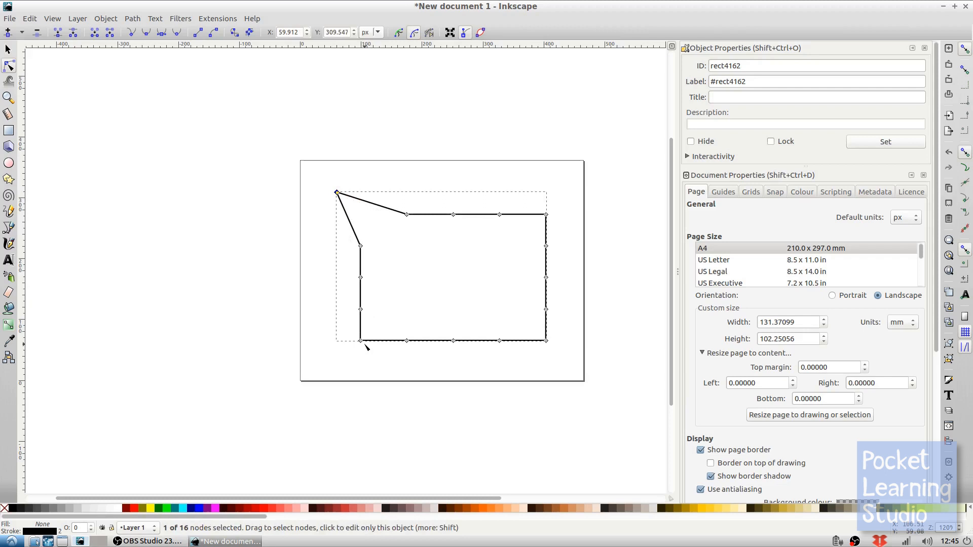
{"action": "left_click_drag", "start_coordinate": [362, 342], "coordinate": [340, 358]}
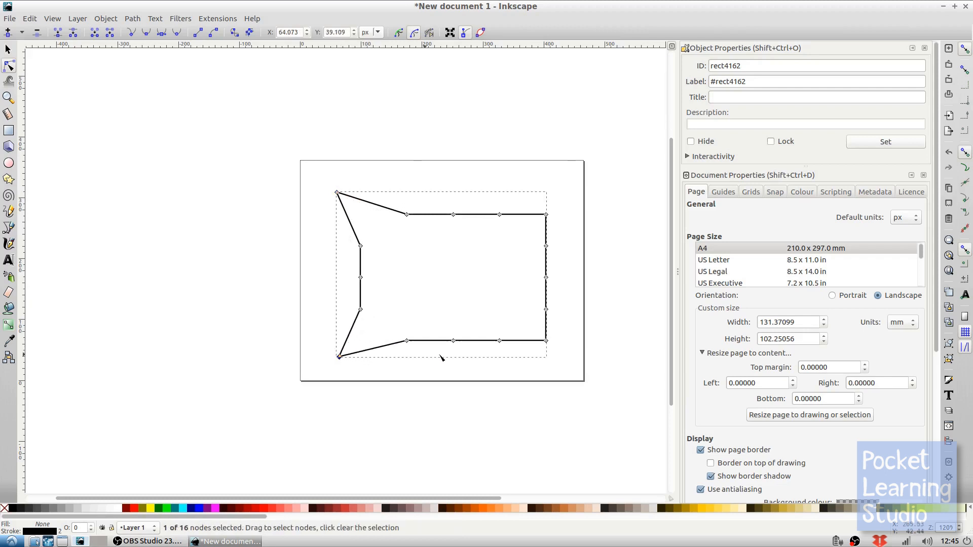
{"action": "left_click_drag", "start_coordinate": [547, 341], "coordinate": [581, 379]}
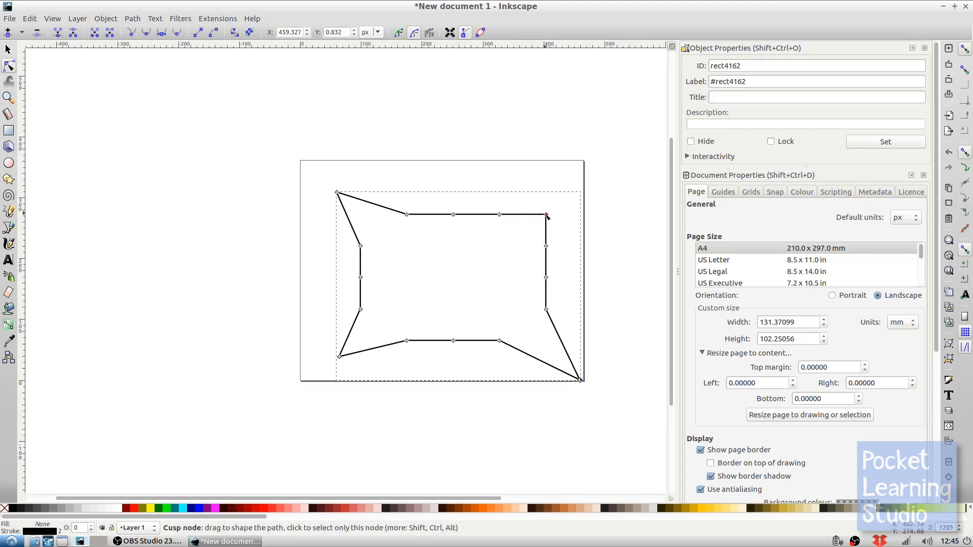
{"action": "left_click_drag", "start_coordinate": [547, 215], "coordinate": [561, 206]}
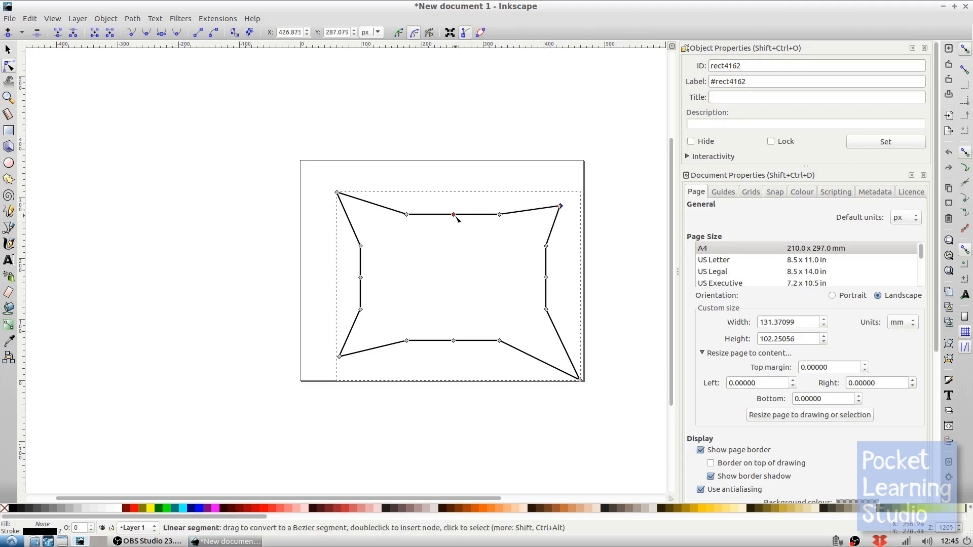
Push the top, bottom, right and left middle nodes outward into points on every side.
{"action": "mouse_move", "coordinate": [454, 215]}
{"action": "left_mouse_down"}
{"action": "mouse_move", "coordinate": [454, 200]}
{"action": "mouse_move", "coordinate": [477, 182]}
{"action": "left_mouse_up"}
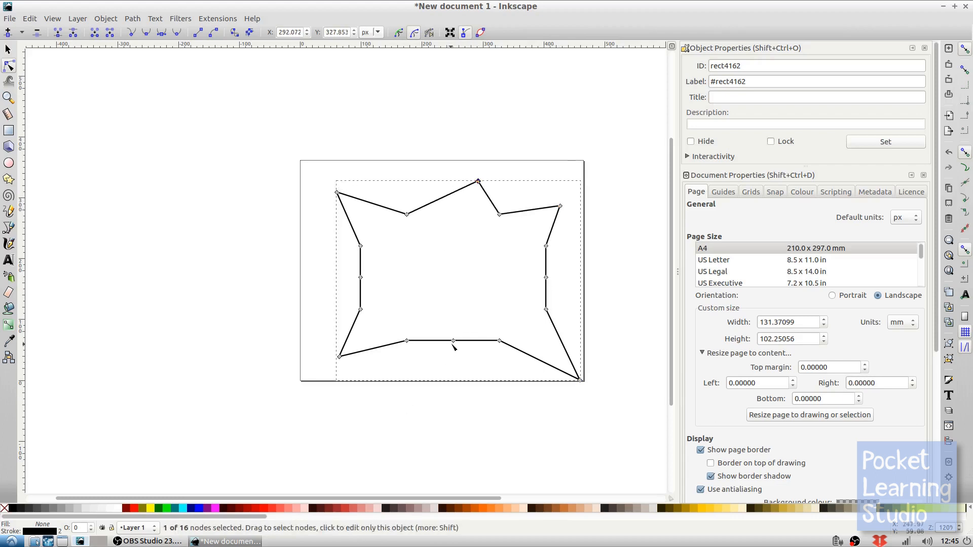
{"action": "mouse_move", "coordinate": [454, 341]}
{"action": "left_mouse_down"}
{"action": "mouse_move", "coordinate": [442, 356]}
{"action": "mouse_move", "coordinate": [456, 384]}
{"action": "left_mouse_up"}
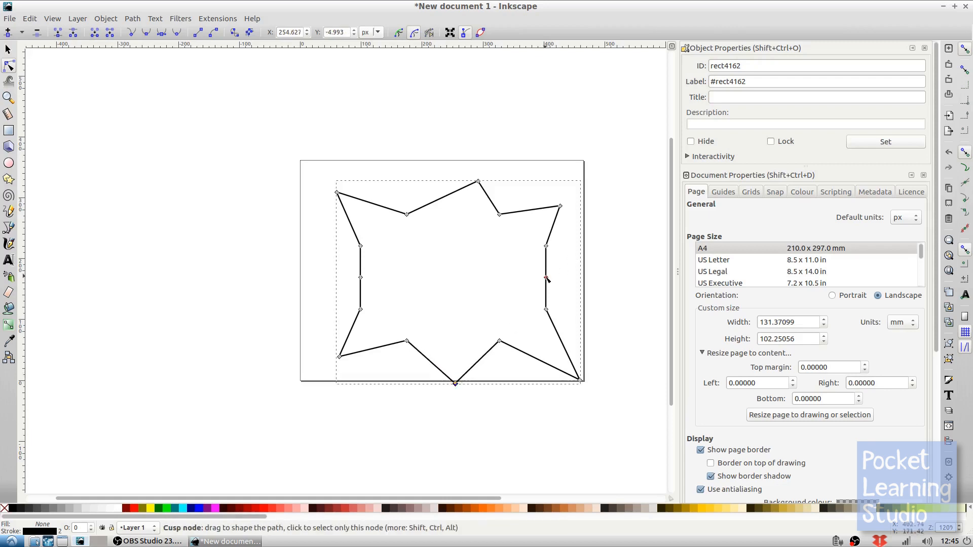
{"action": "left_click_drag", "start_coordinate": [546, 277], "coordinate": [574, 278]}
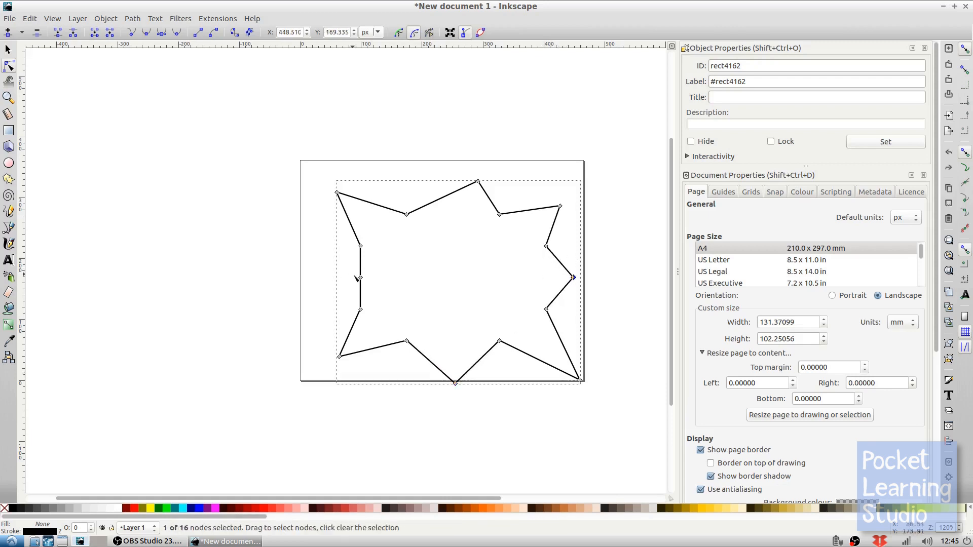
{"action": "left_click_drag", "start_coordinate": [361, 277], "coordinate": [329, 276]}
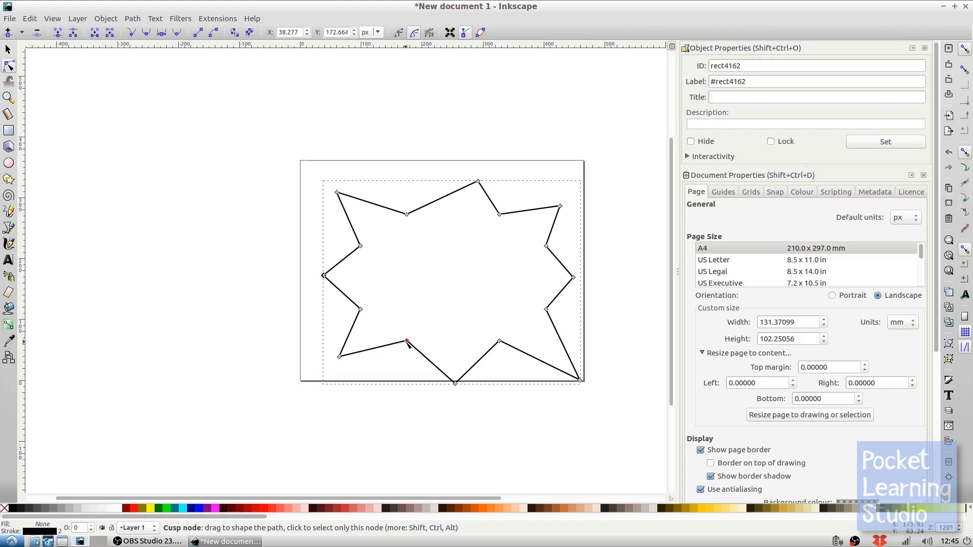
Pull the in-between edge nodes inward to deepen the notches between the spikes.
{"action": "left_click_drag", "start_coordinate": [408, 343], "coordinate": [414, 329]}
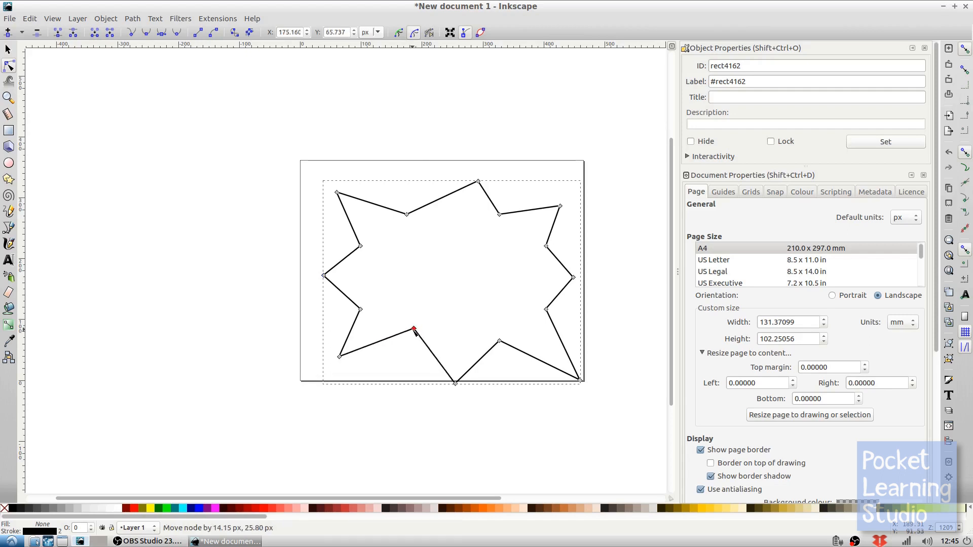
{"action": "left_click_drag", "start_coordinate": [408, 215], "coordinate": [411, 228]}
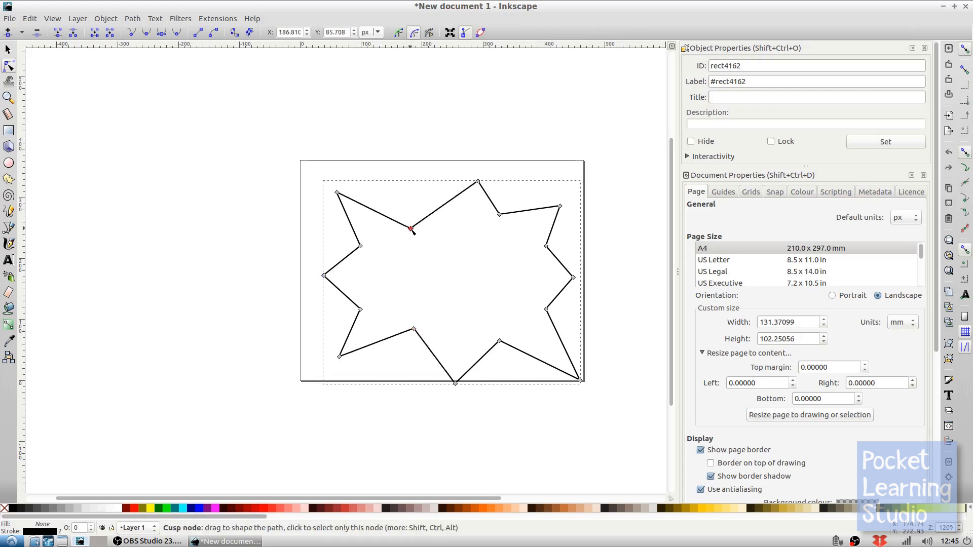
{"action": "left_click_drag", "start_coordinate": [501, 217], "coordinate": [500, 229]}
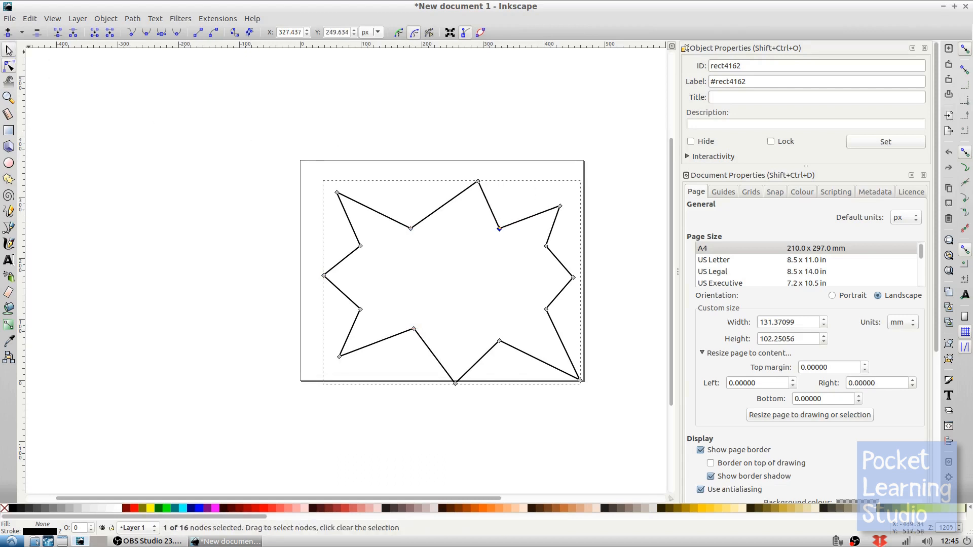
Move the whole burst shape up-left and fill it with the yellow palette swatch.
{"action": "left_click", "coordinate": [9, 50]}
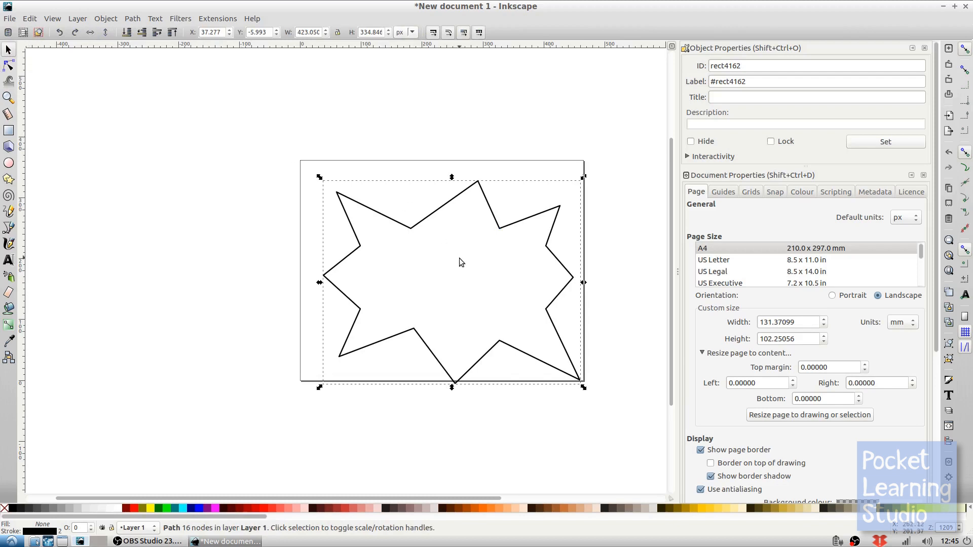
{"action": "left_click_drag", "start_coordinate": [459, 260], "coordinate": [372, 209]}
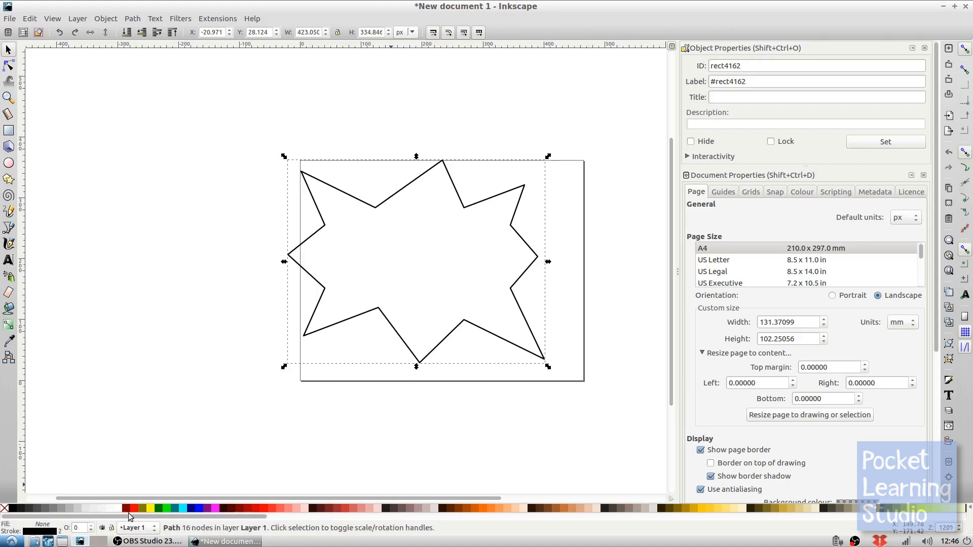
{"action": "left_click", "coordinate": [150, 507]}
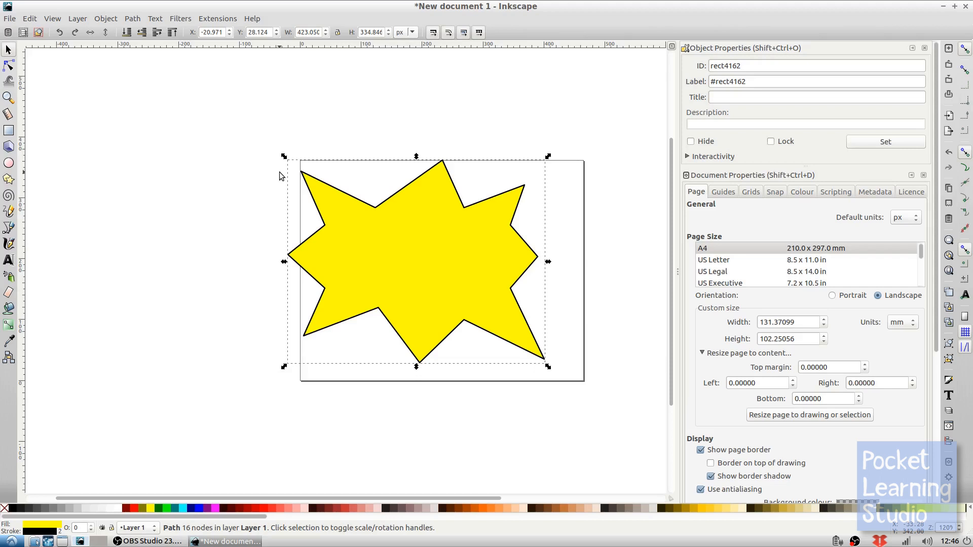
Re-enter node editing on the yellow burst path to expose its 16 nodes.
{"action": "left_click", "coordinate": [9, 65]}
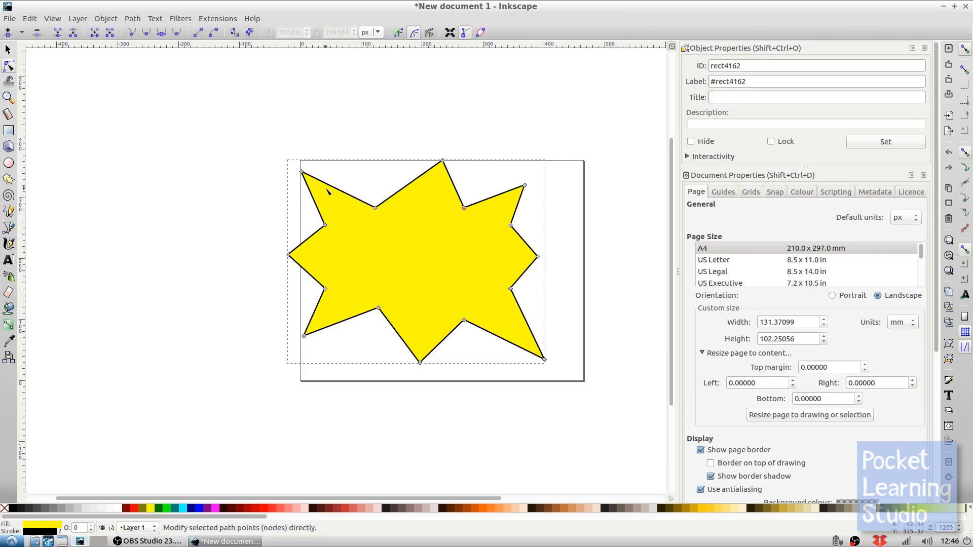